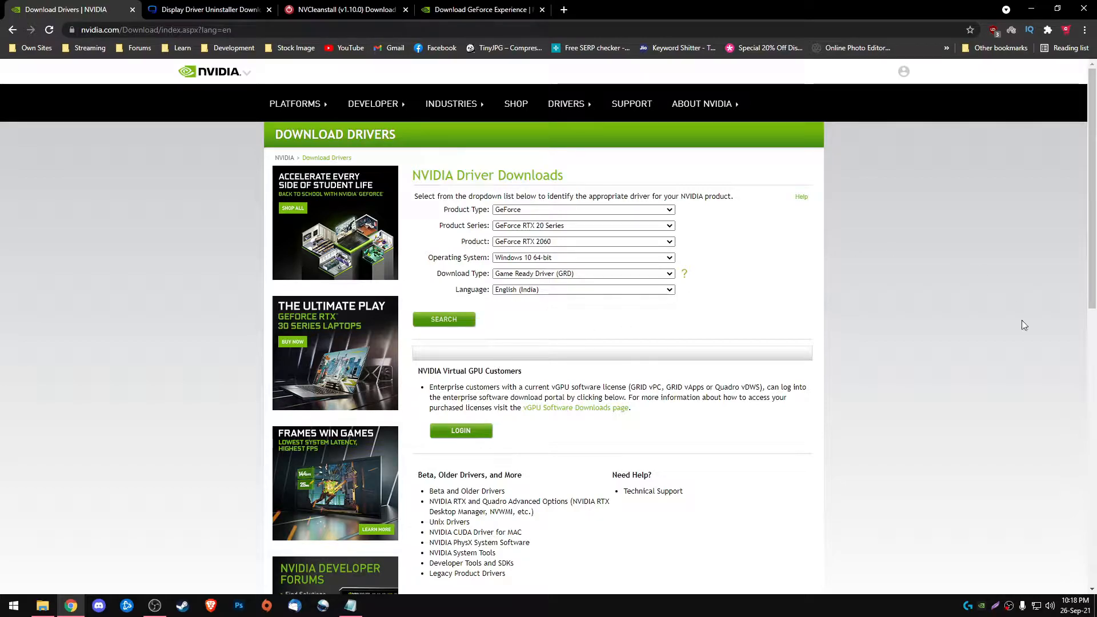
- Open Task Manager, examine the NVIDIA background processes, and close it
{"action": "right_click", "coordinate": [768, 600]}
{"action": "left_click", "coordinate": [799, 551]}
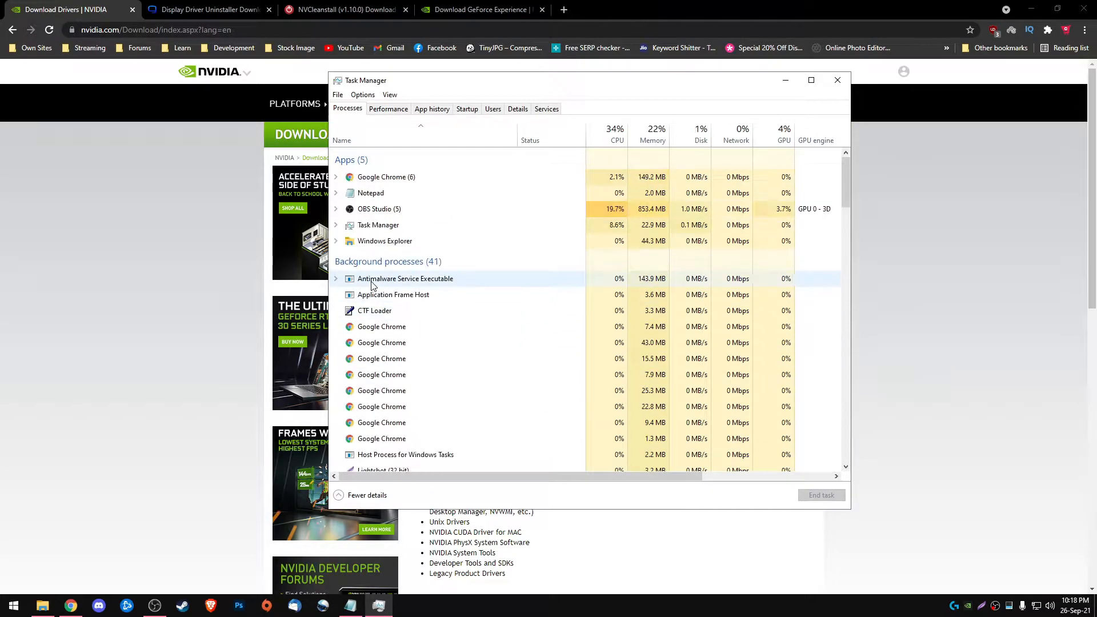
{"action": "scroll", "coordinate": [499, 337], "scroll_direction": "down", "scroll_amount": 2}
{"action": "scroll", "coordinate": [497, 338], "scroll_direction": "up", "scroll_amount": 3}
{"action": "scroll", "coordinate": [491, 349], "scroll_direction": "down", "scroll_amount": 8}
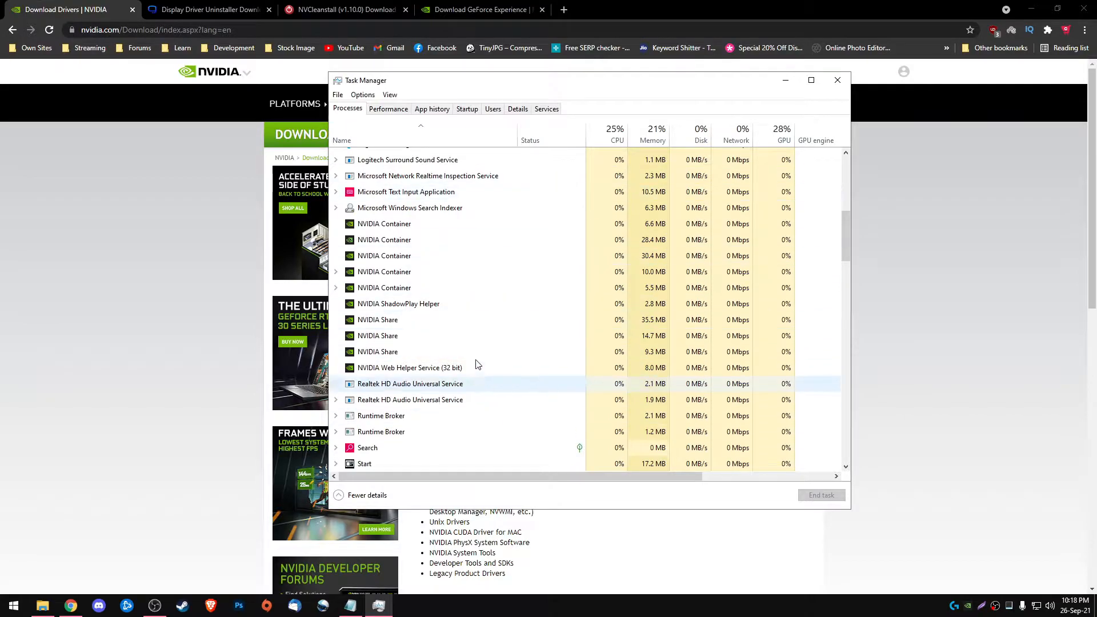
{"action": "left_click", "coordinate": [844, 85]}
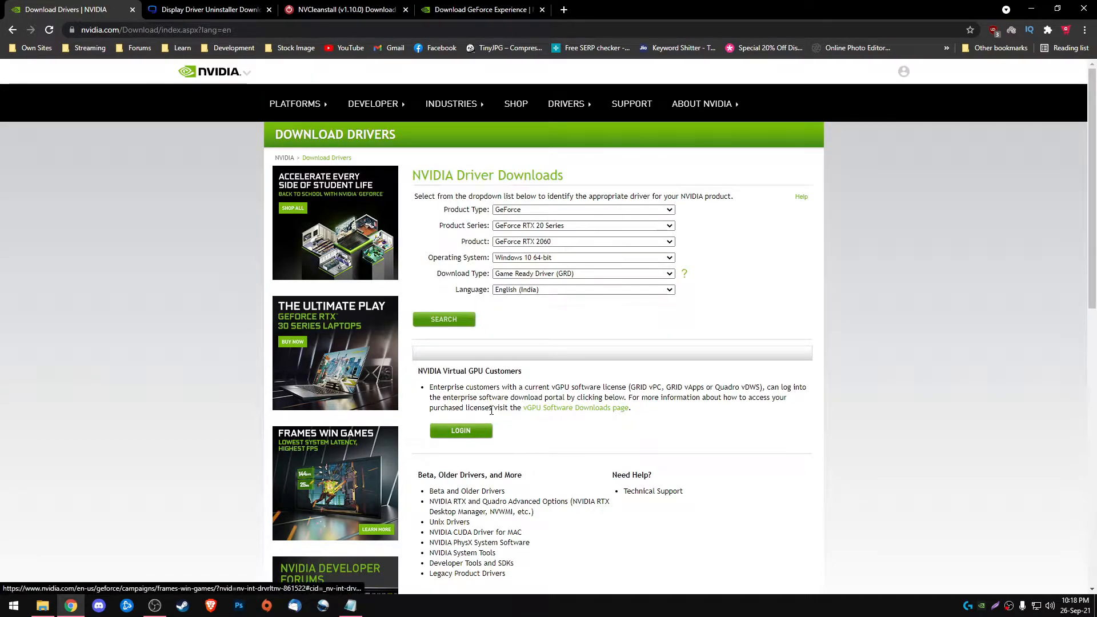
- Review the product type, series, operating system and download type choices and search for the GeForce RTX 2060 Windows 10 64-bit Game Ready Driver
{"action": "left_click", "coordinate": [622, 210]}
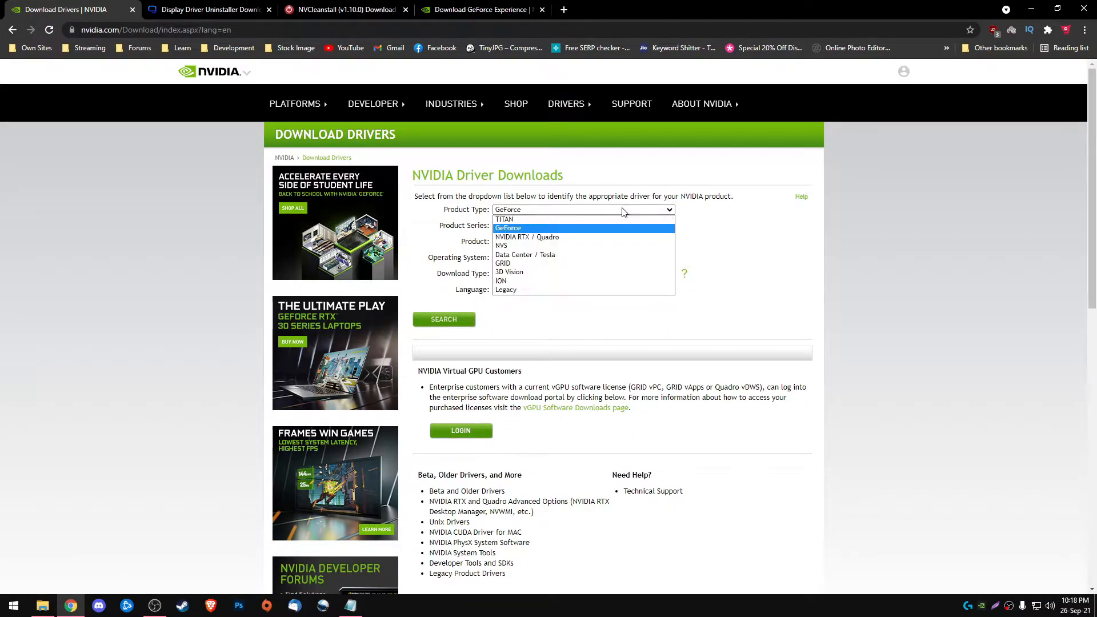
{"action": "left_click", "coordinate": [754, 206]}
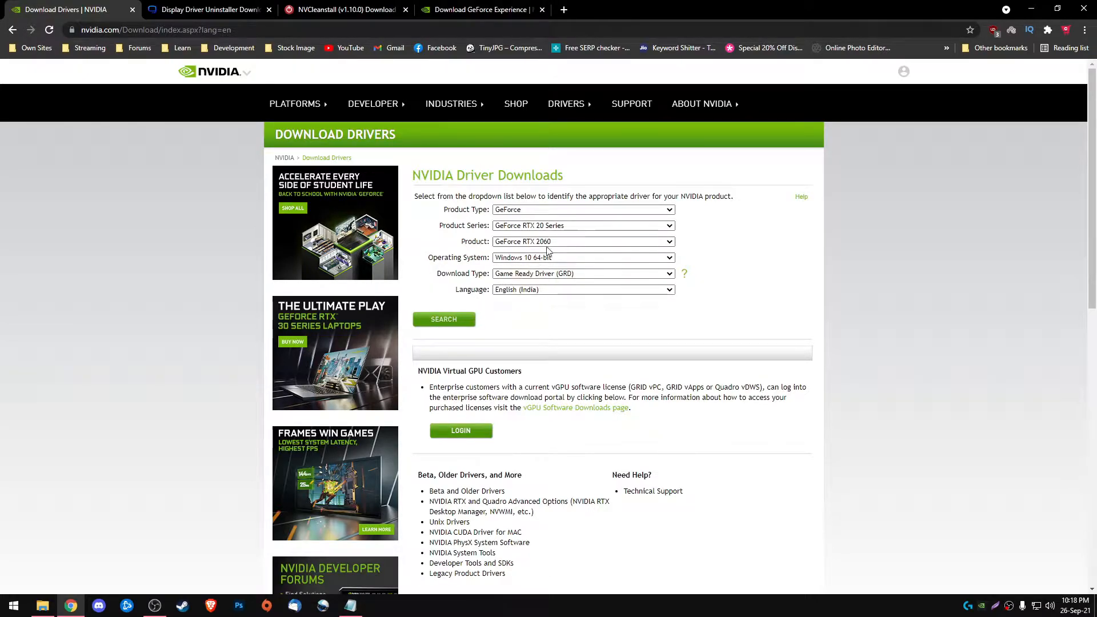
{"action": "left_click", "coordinate": [558, 226]}
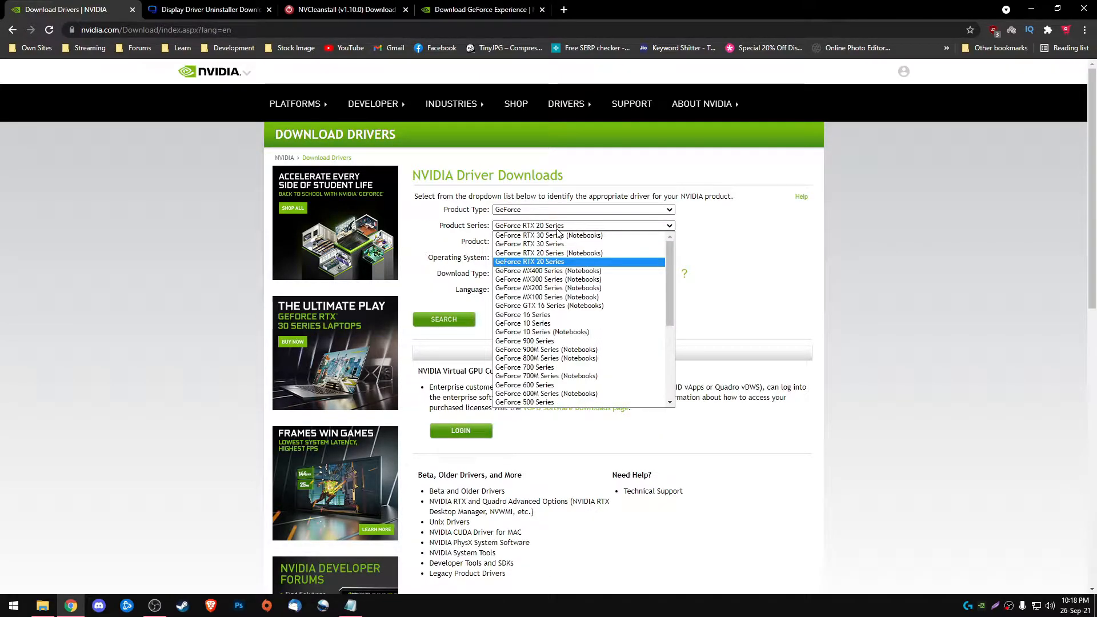
{"action": "left_click", "coordinate": [732, 231]}
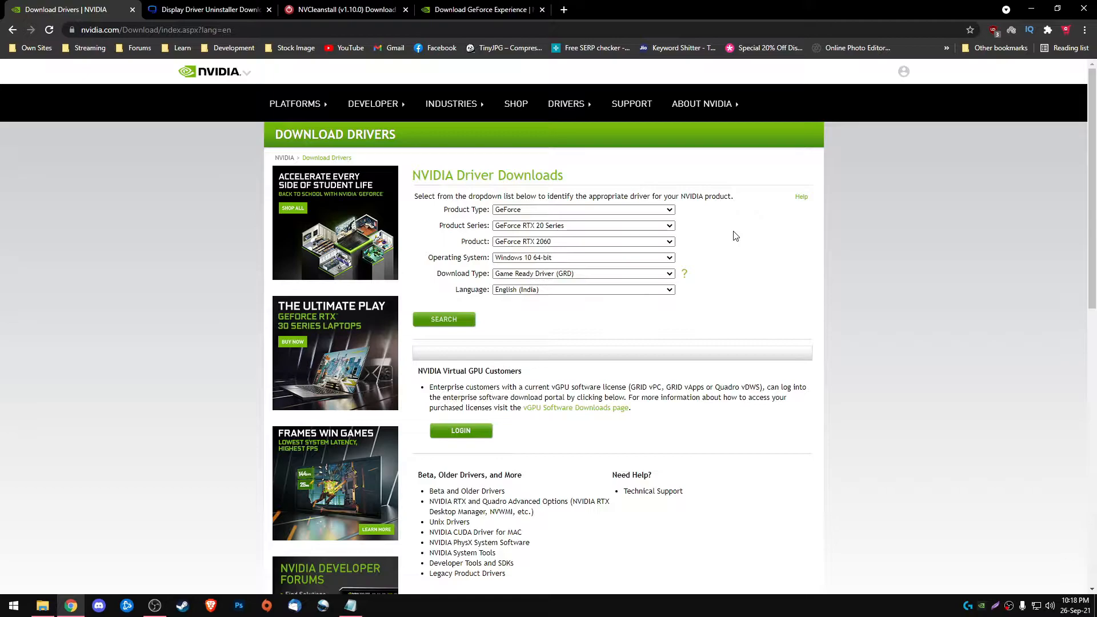
{"action": "left_click", "coordinate": [557, 257]}
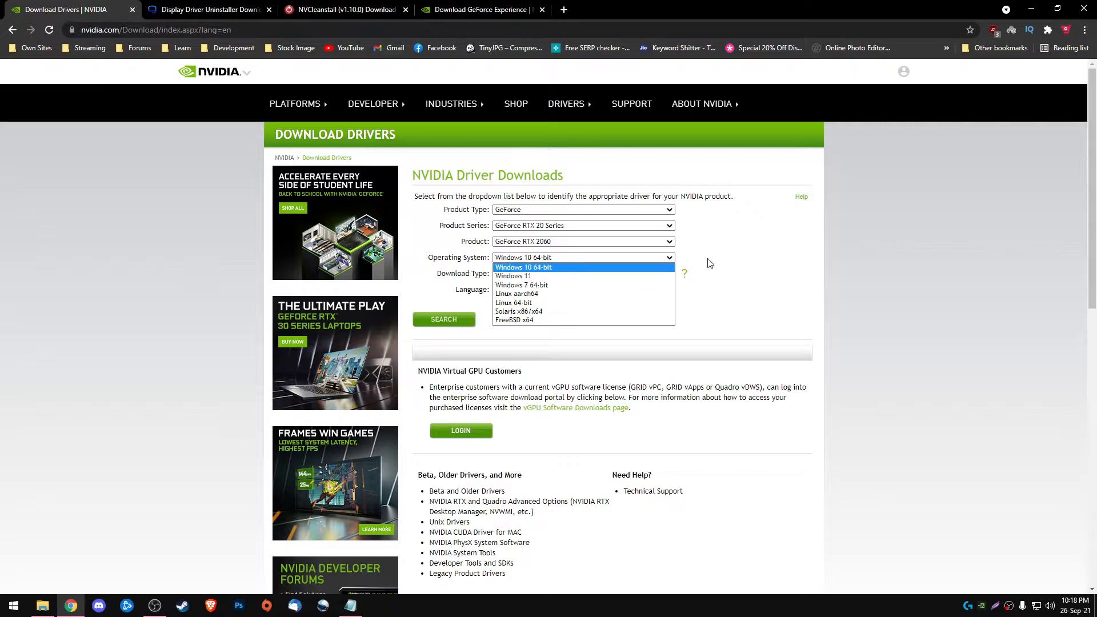
{"action": "left_click", "coordinate": [721, 249]}
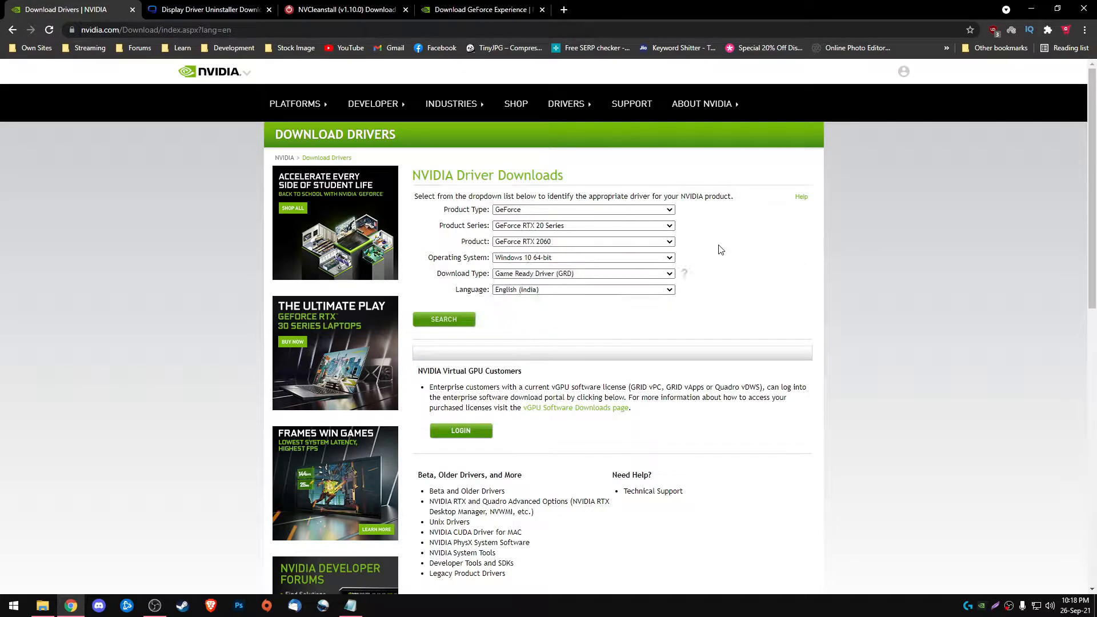
{"action": "left_click", "coordinate": [547, 277]}
{"action": "left_click", "coordinate": [705, 297]}
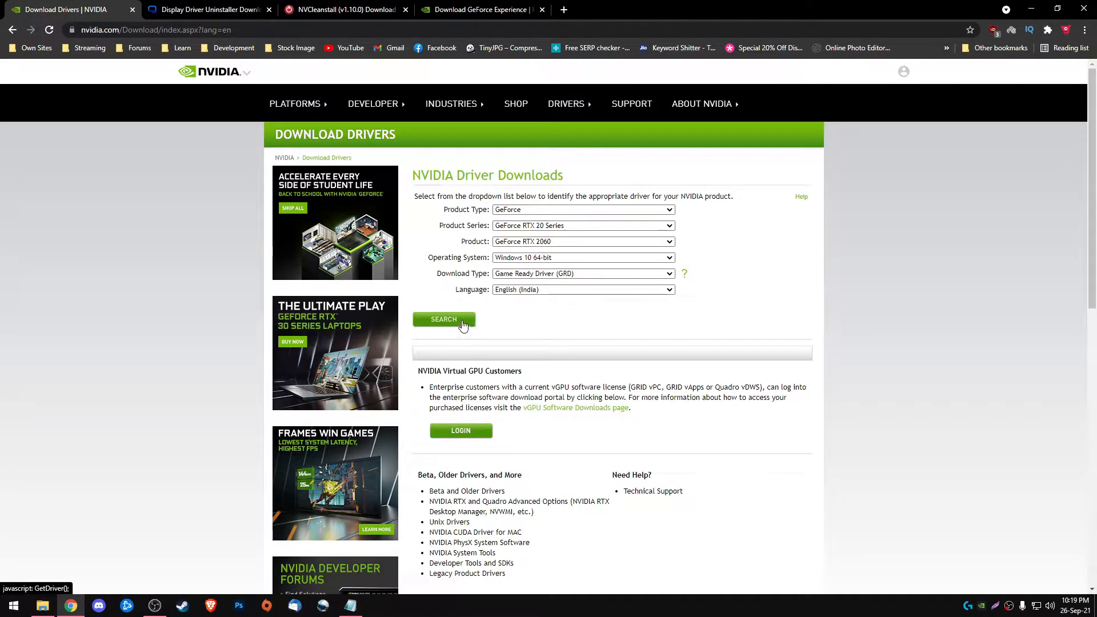
{"action": "left_click", "coordinate": [441, 319]}
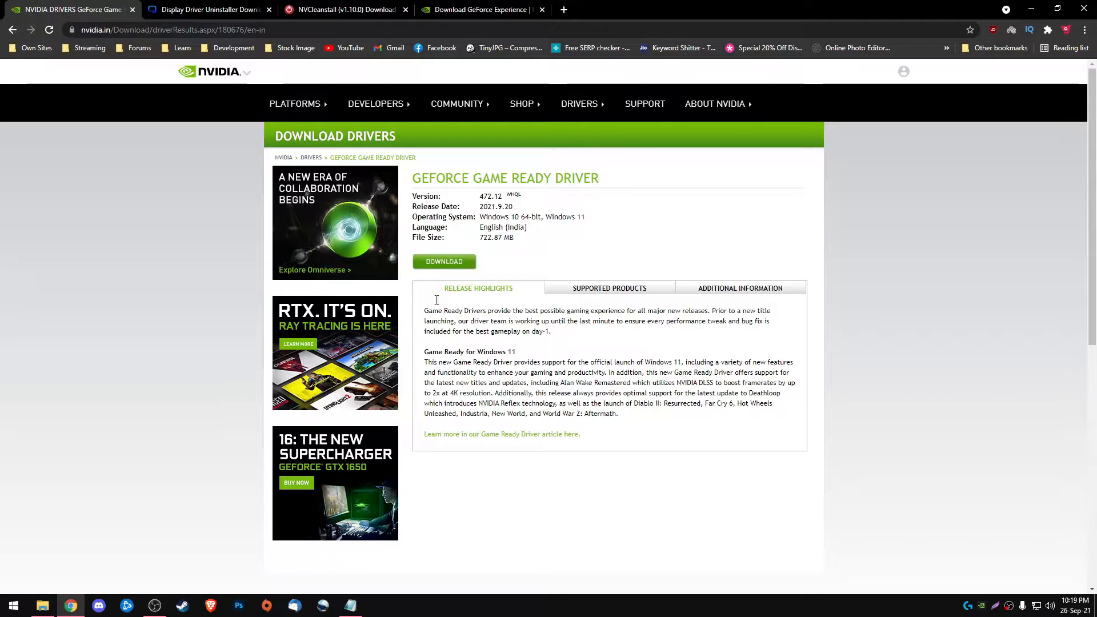
- Request the download of GeForce Game Ready Driver 472.12 and cancel saving the file
{"action": "left_click_drag", "start_coordinate": [430, 173], "coordinate": [553, 245]}
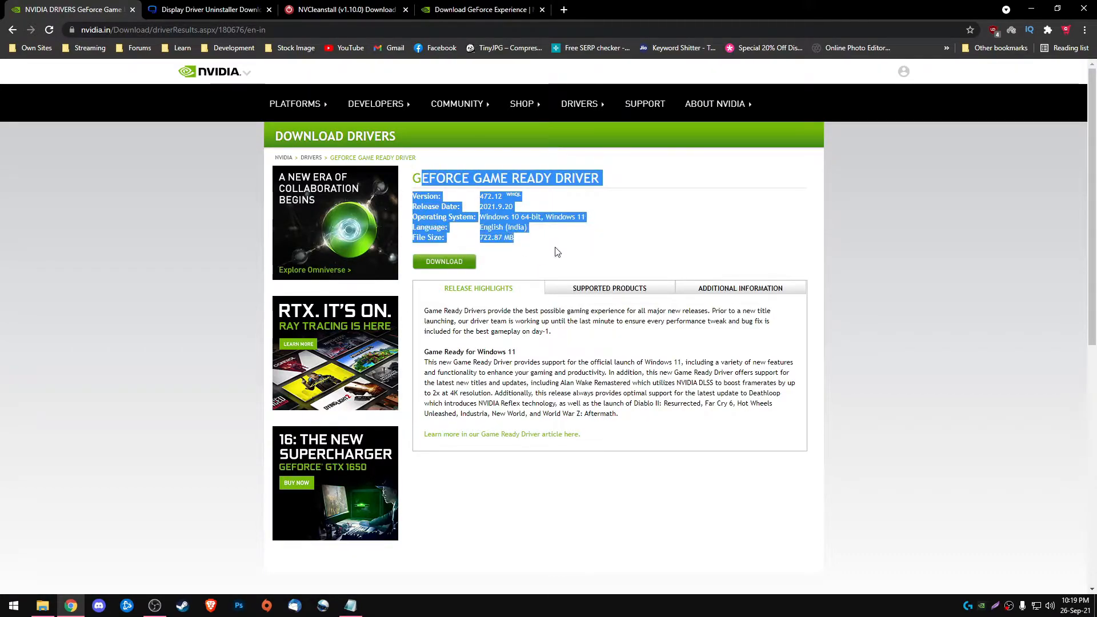
{"action": "left_click", "coordinate": [483, 262]}
{"action": "left_click", "coordinate": [444, 261]}
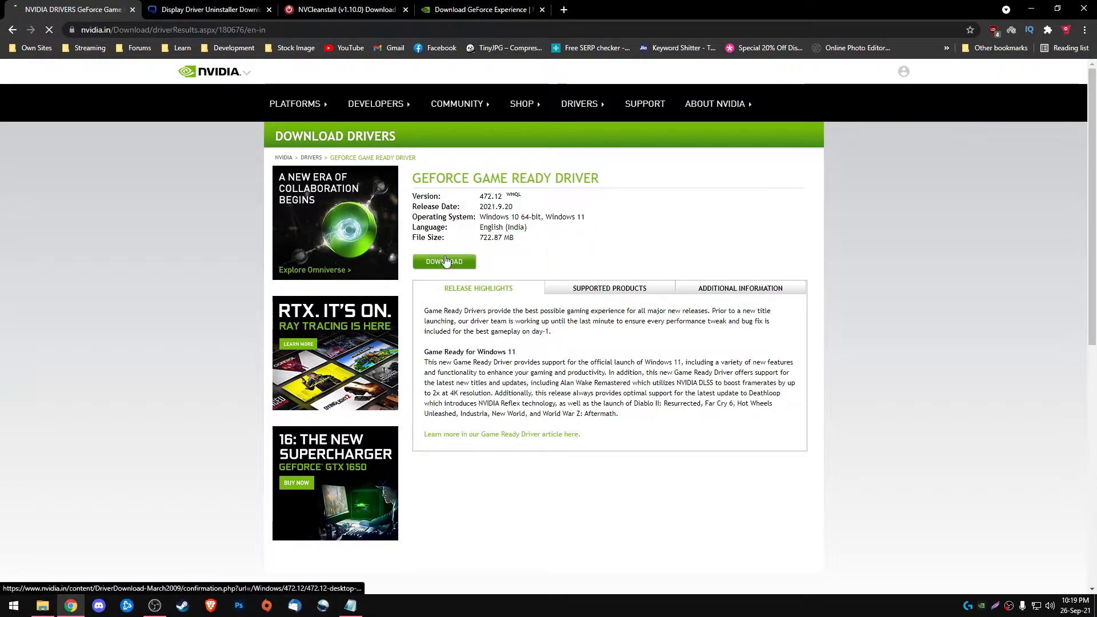
{"action": "left_click", "coordinate": [605, 230]}
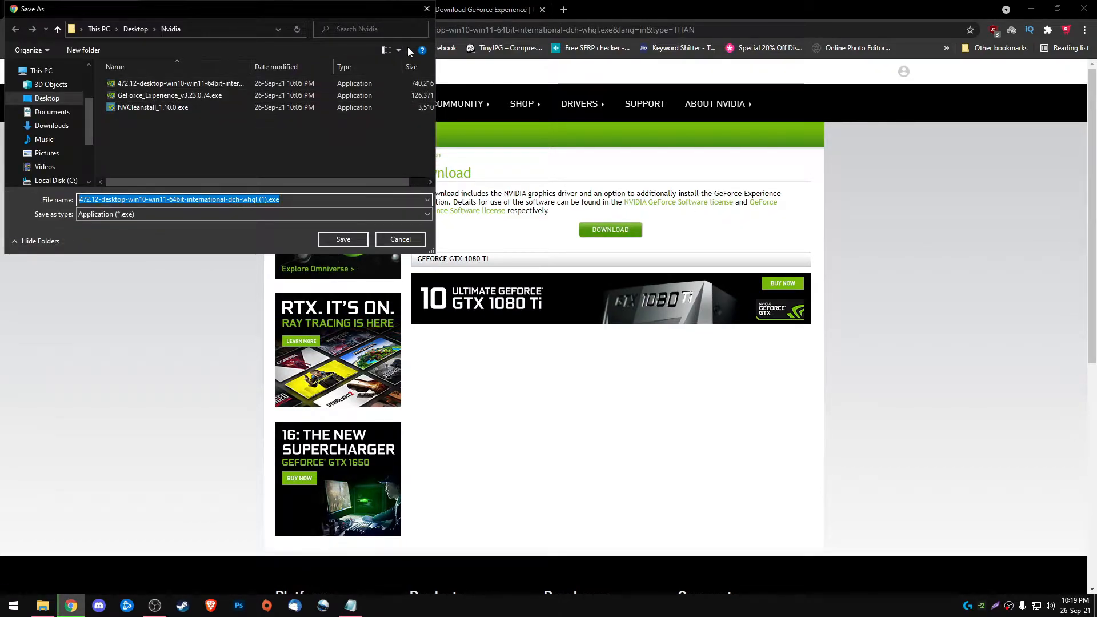
{"action": "left_click", "coordinate": [399, 239]}
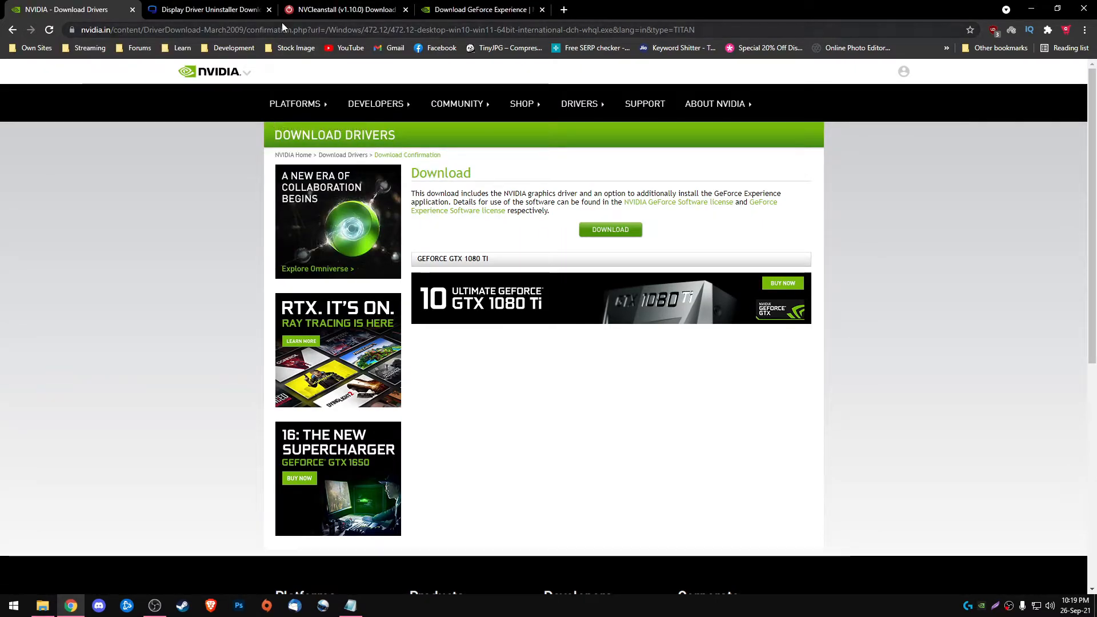
- Switch to the Guru3D page for Display Driver Uninstaller and find its download mirrors
{"action": "left_click", "coordinate": [210, 11]}
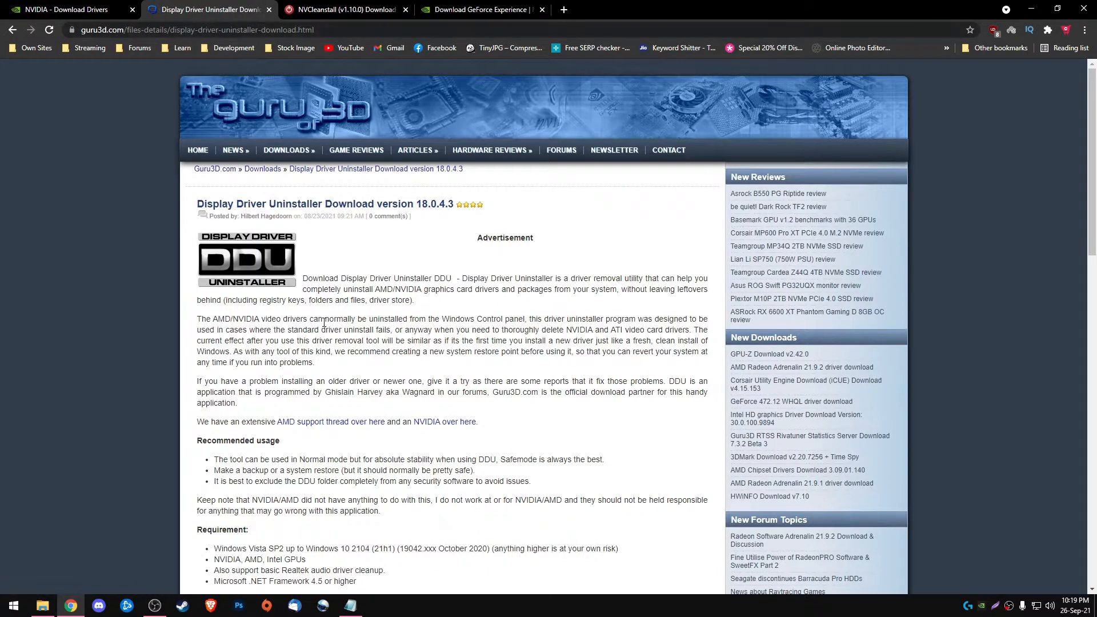
{"action": "scroll", "coordinate": [392, 318], "scroll_direction": "down", "scroll_amount": 1}
{"action": "scroll", "coordinate": [392, 318], "scroll_direction": "down", "scroll_amount": 15}
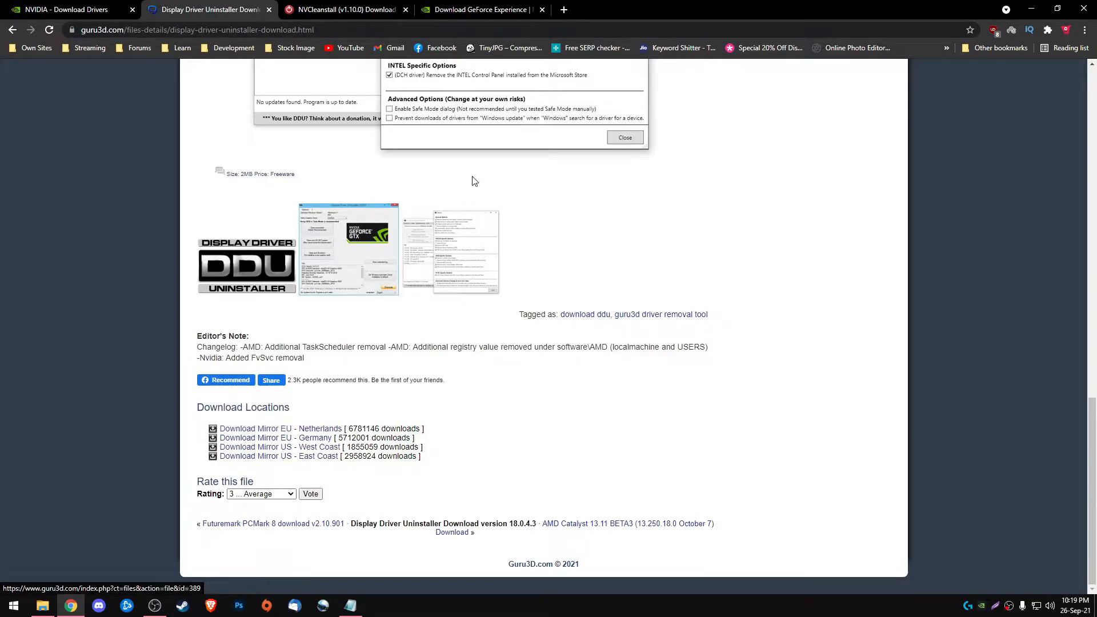
- View the NVCleanstall download page and check the downloaded files in the Nvidia folder
{"action": "left_click", "coordinate": [328, 15]}
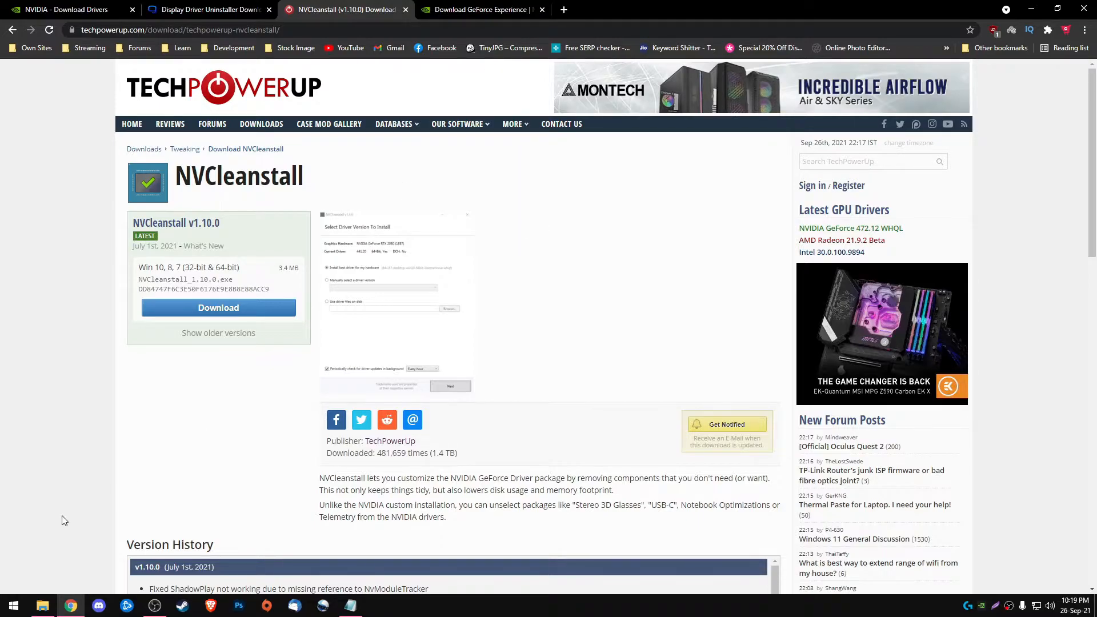
{"action": "left_click", "coordinate": [42, 605]}
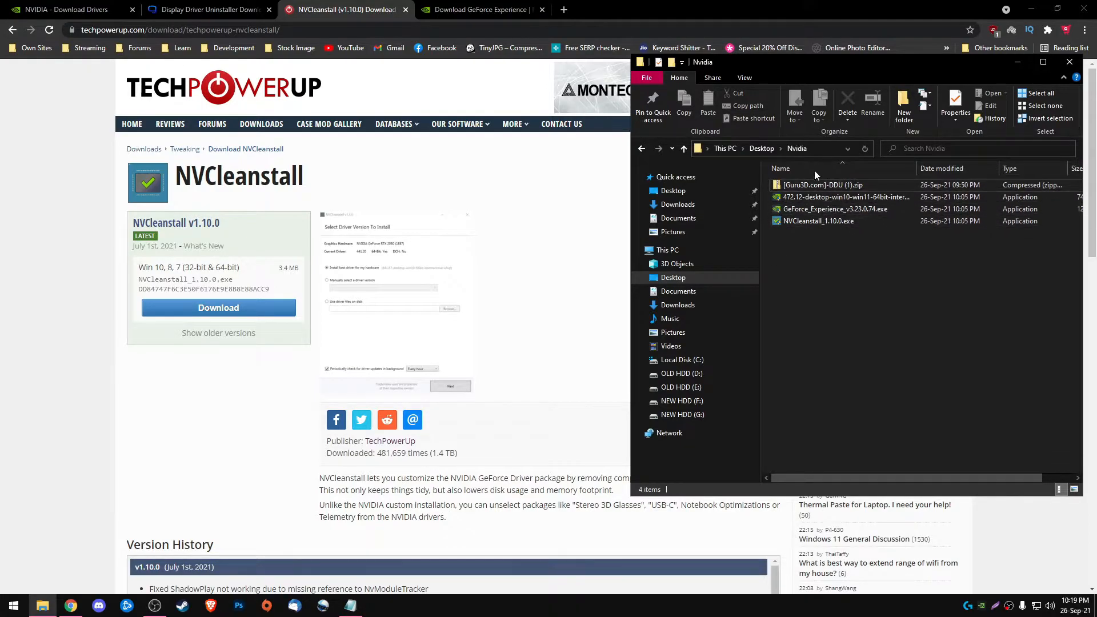
{"action": "left_click", "coordinate": [458, 183]}
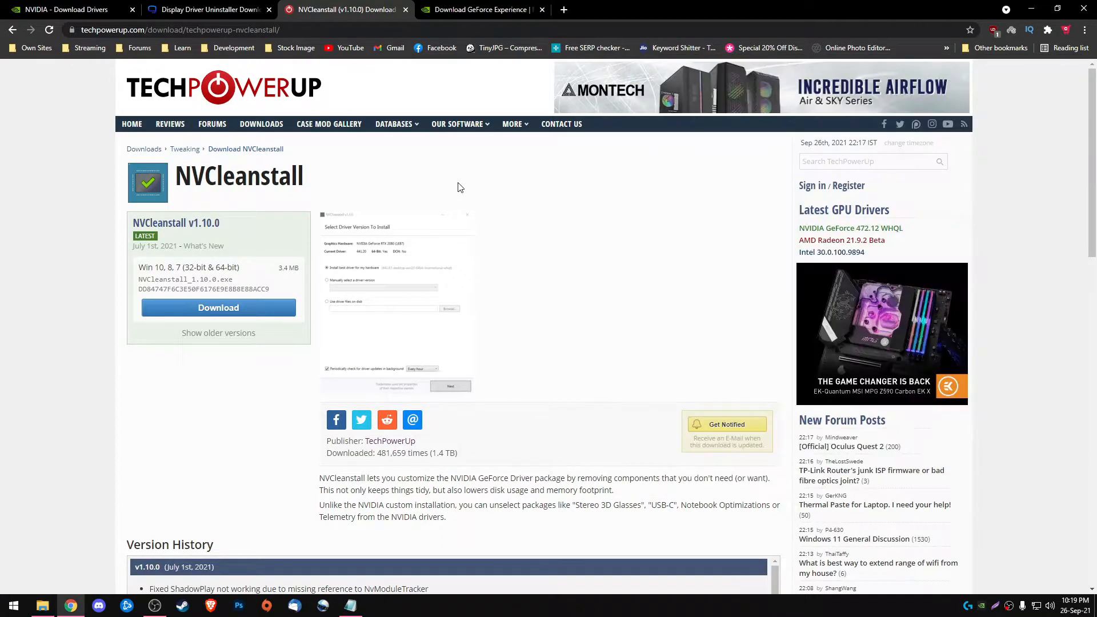
- View the GeForce Experience download page and return to the NVCleanstall page
{"action": "left_click", "coordinate": [512, 15]}
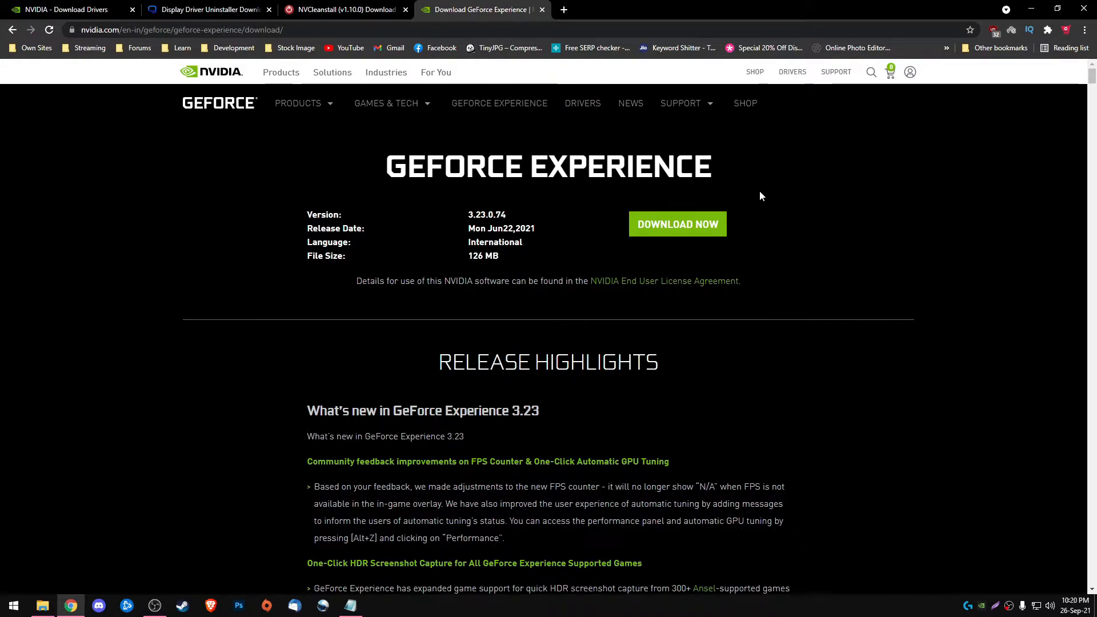
{"action": "left_click_drag", "start_coordinate": [384, 166], "coordinate": [706, 164]}
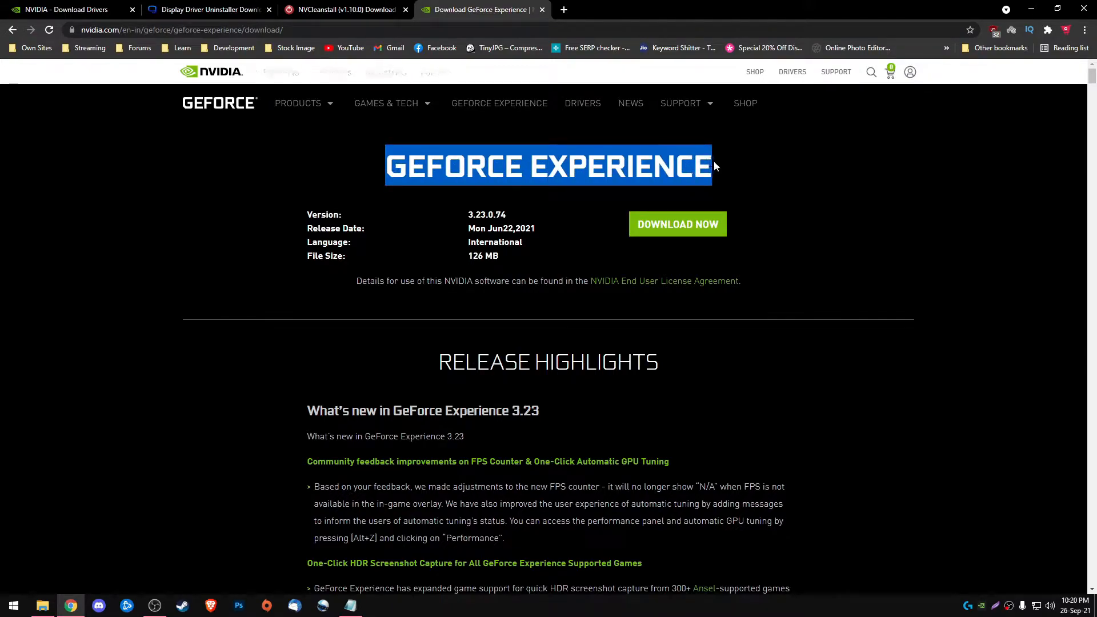
{"action": "left_click", "coordinate": [714, 163]}
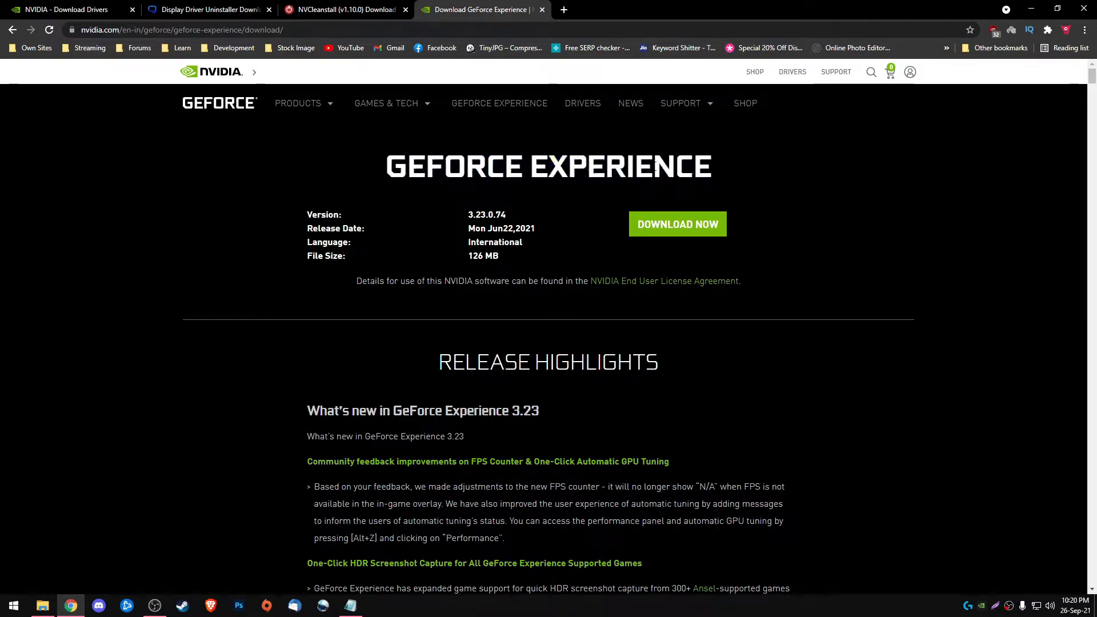
{"action": "left_click", "coordinate": [353, 7]}
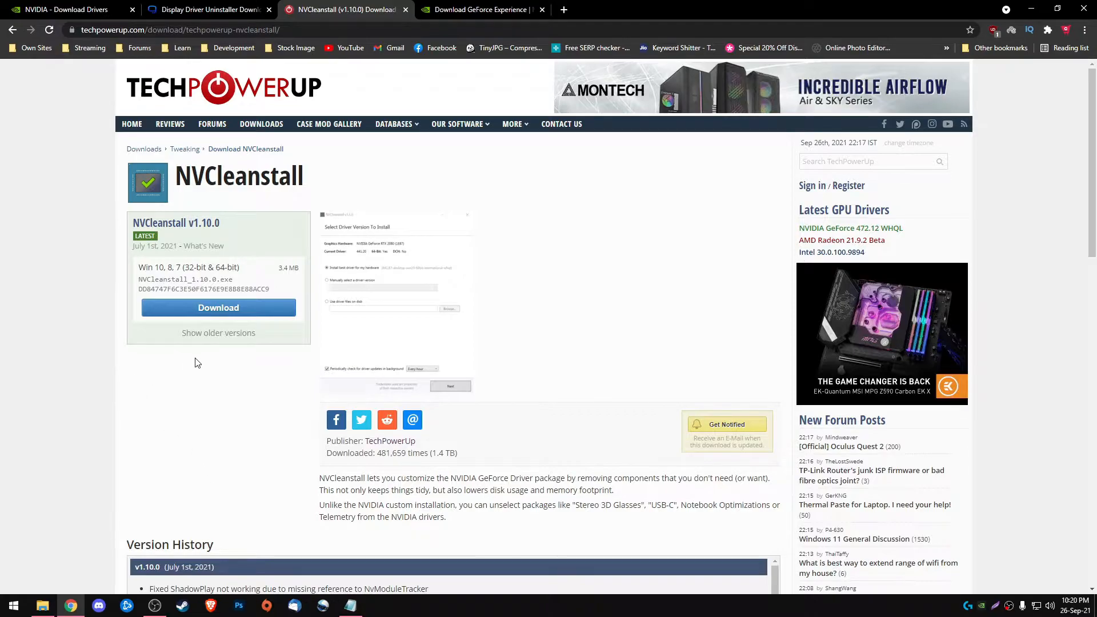
- Extract [Guru3D.com]-DDU (1).zip from the Nvidia folder into its own subfolder with 7-Zip
{"action": "mouse_move", "coordinate": [42, 604]}
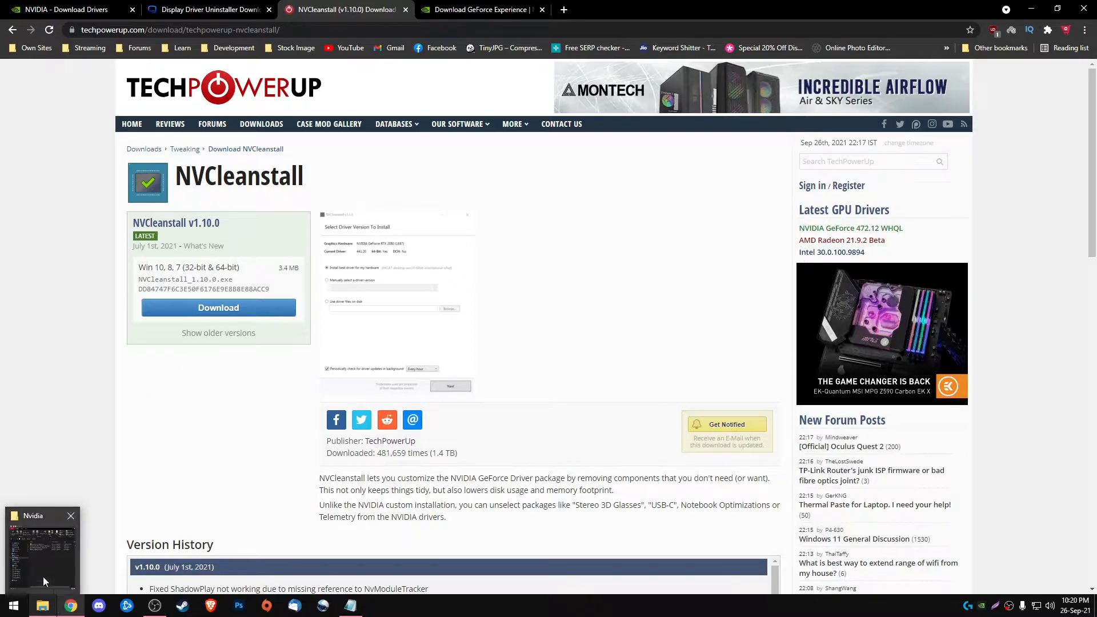
{"action": "left_click", "coordinate": [36, 563]}
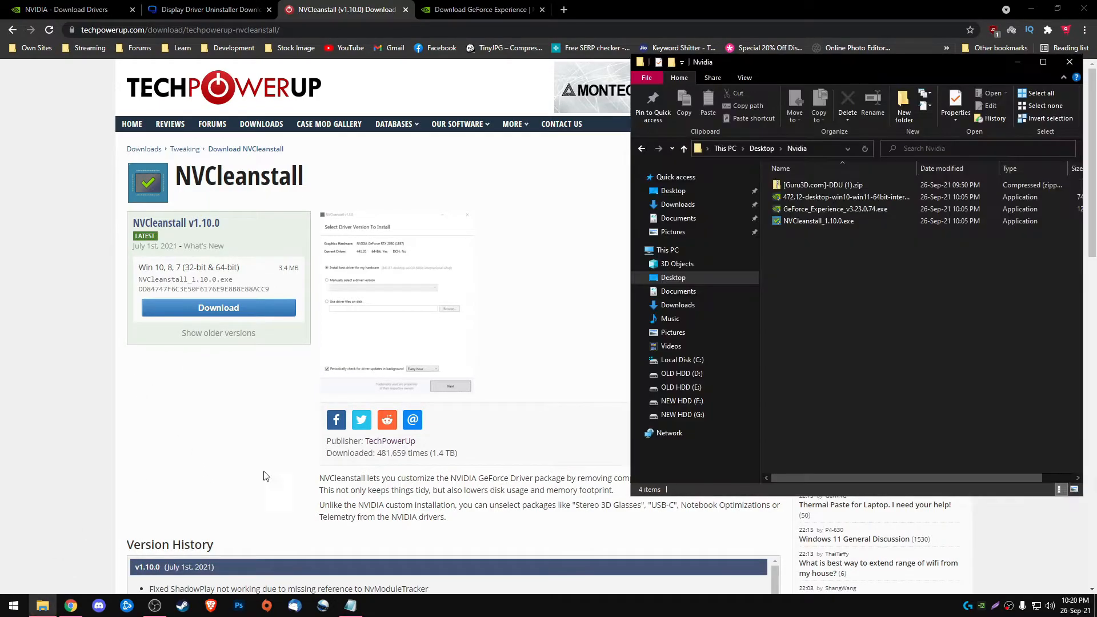
{"action": "right_click", "coordinate": [838, 186]}
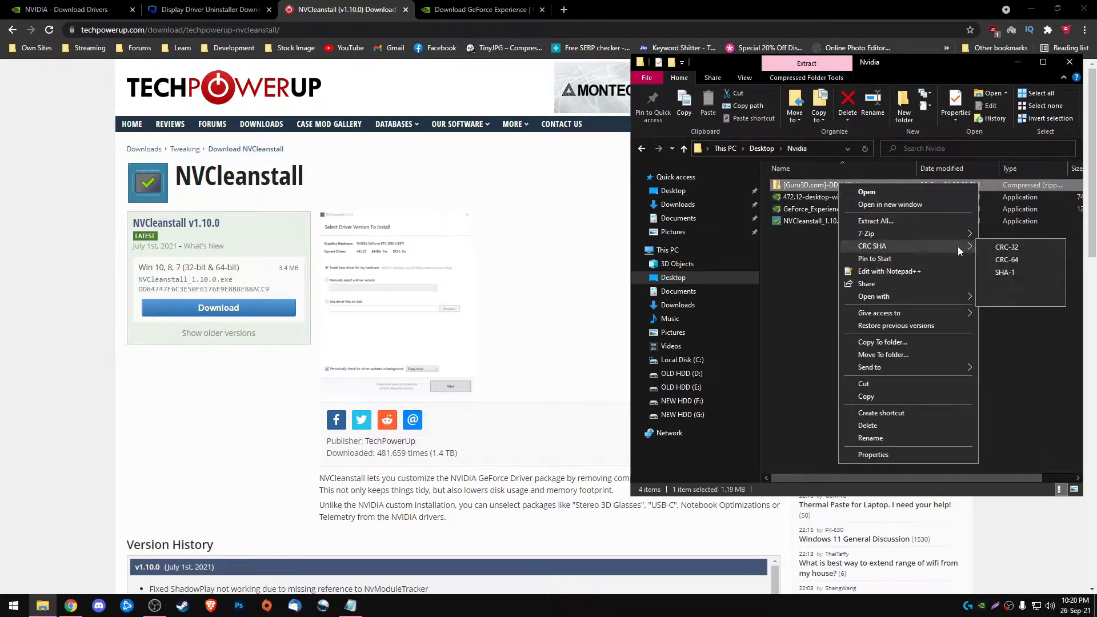
{"action": "mouse_move", "coordinate": [963, 235]}
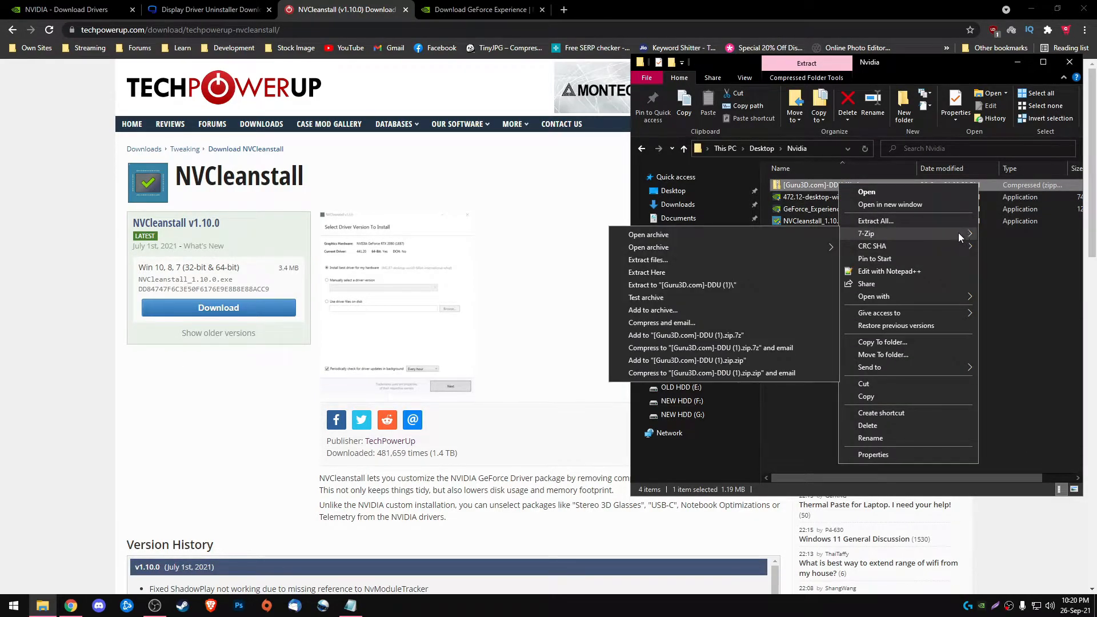
{"action": "left_click", "coordinate": [709, 285]}
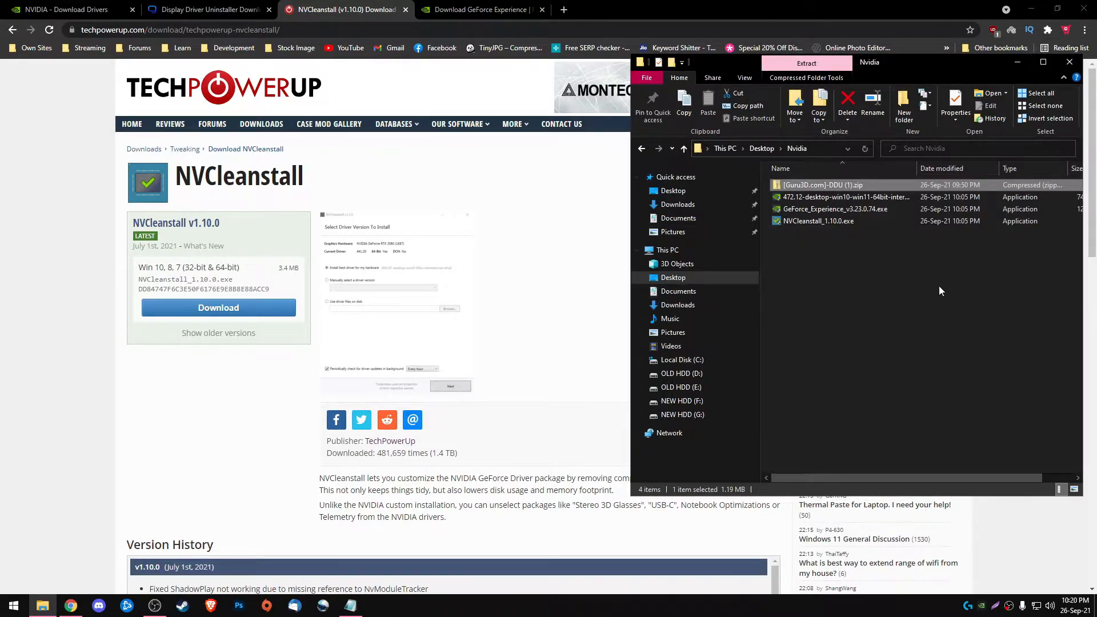
- Open the extracted DDU folder, show its contents as large icons, and reposition and widen the window
{"action": "double_click", "coordinate": [830, 233]}
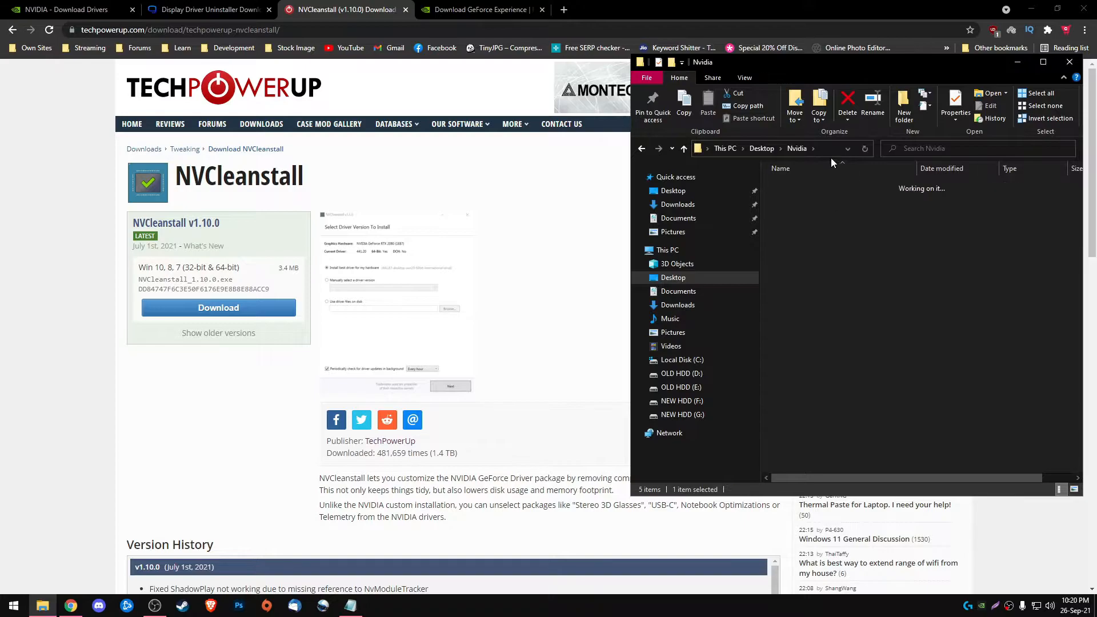
{"action": "left_click_drag", "start_coordinate": [828, 67], "coordinate": [482, 72]}
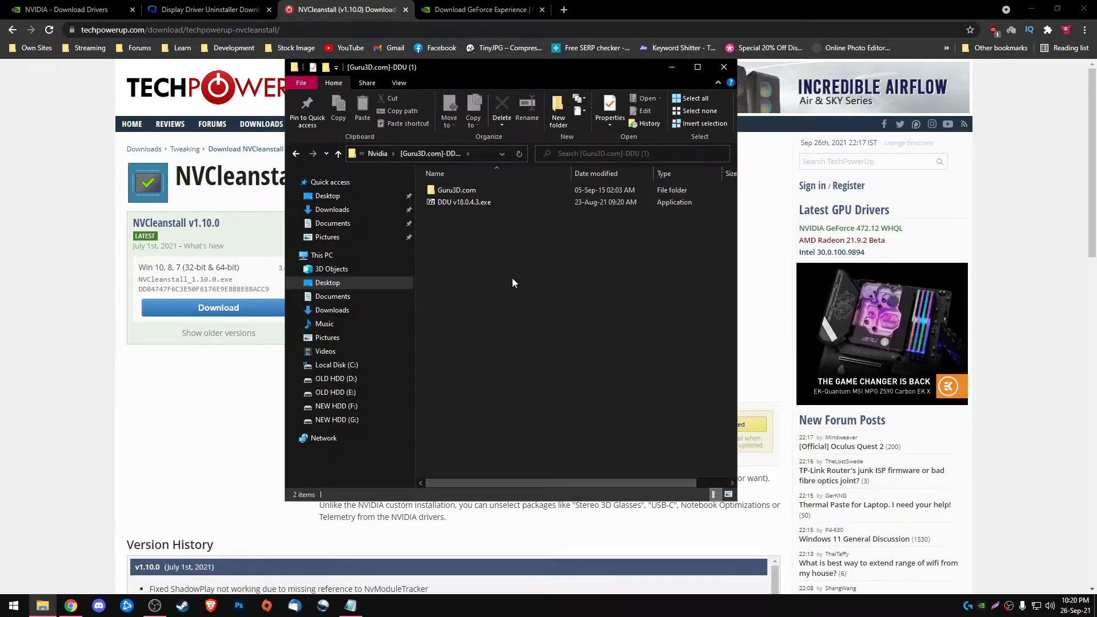
{"action": "right_click", "coordinate": [574, 246]}
{"action": "mouse_move", "coordinate": [628, 250]}
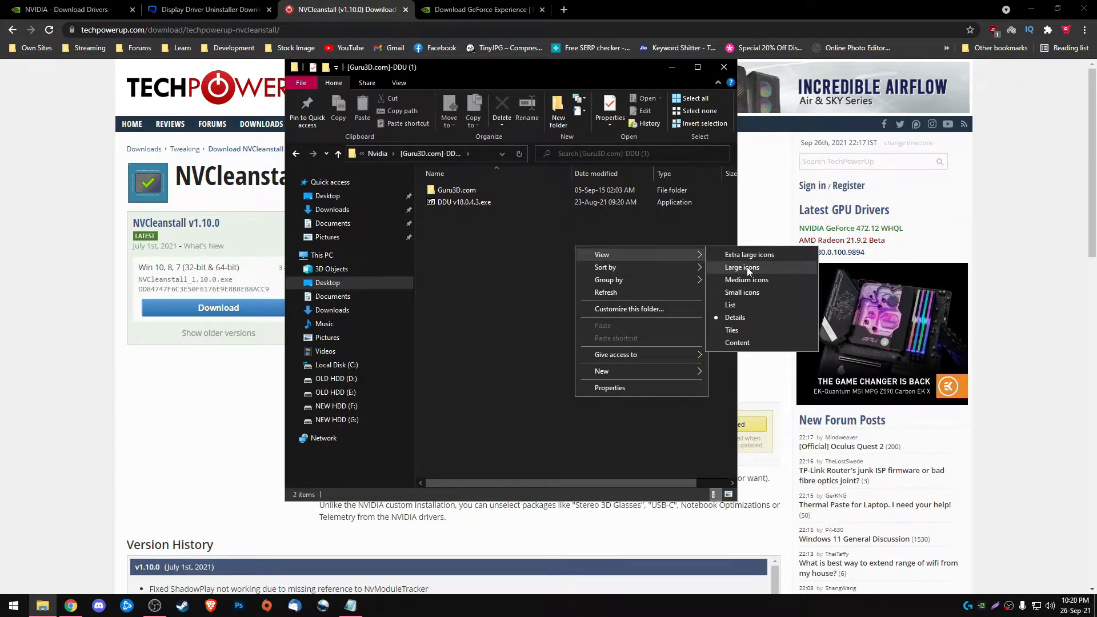
{"action": "left_click", "coordinate": [746, 266]}
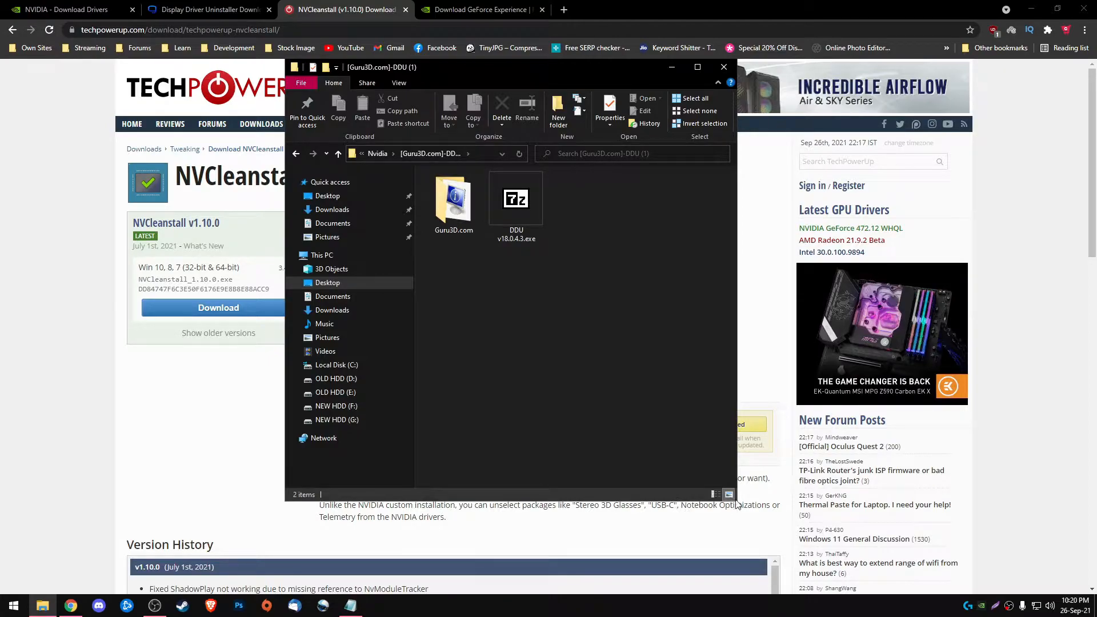
{"action": "left_click_drag", "start_coordinate": [737, 501], "coordinate": [903, 501]}
- Extract DDU v18.0.4.3.exe into its own subfolder with 7-Zip, then open the extracted folder and widen the window
{"action": "right_click", "coordinate": [518, 201]}
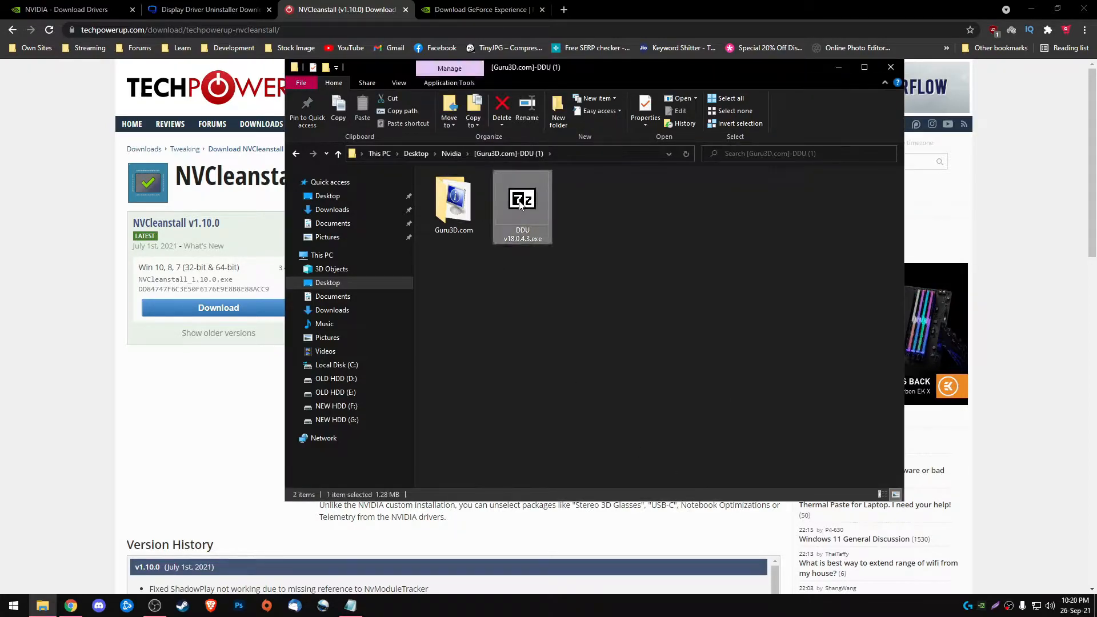
{"action": "mouse_move", "coordinate": [640, 263]}
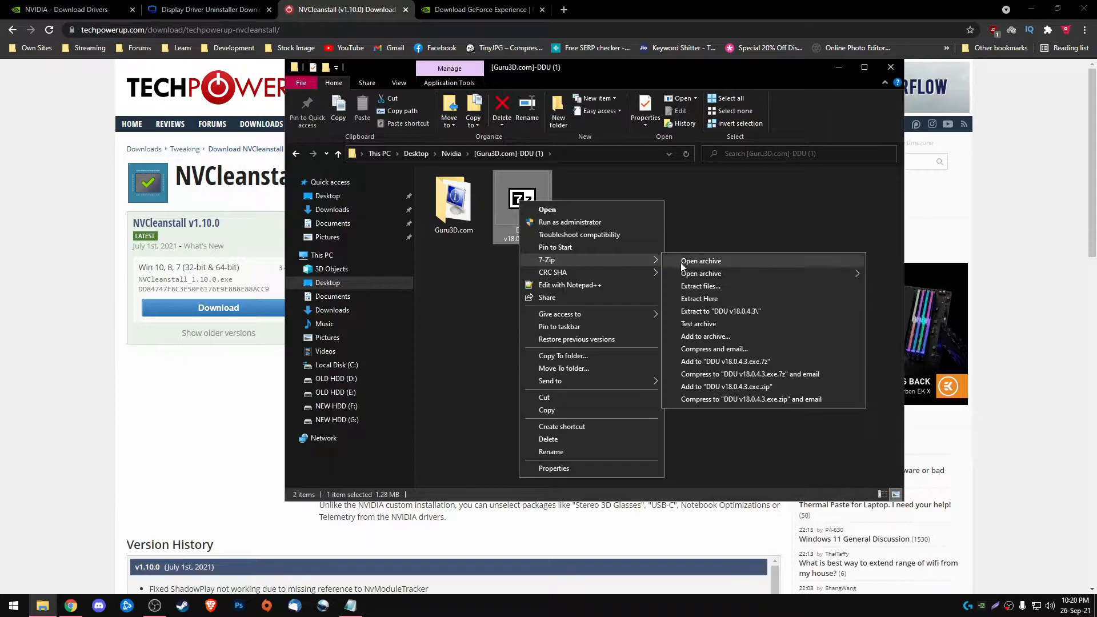
{"action": "left_click", "coordinate": [752, 315]}
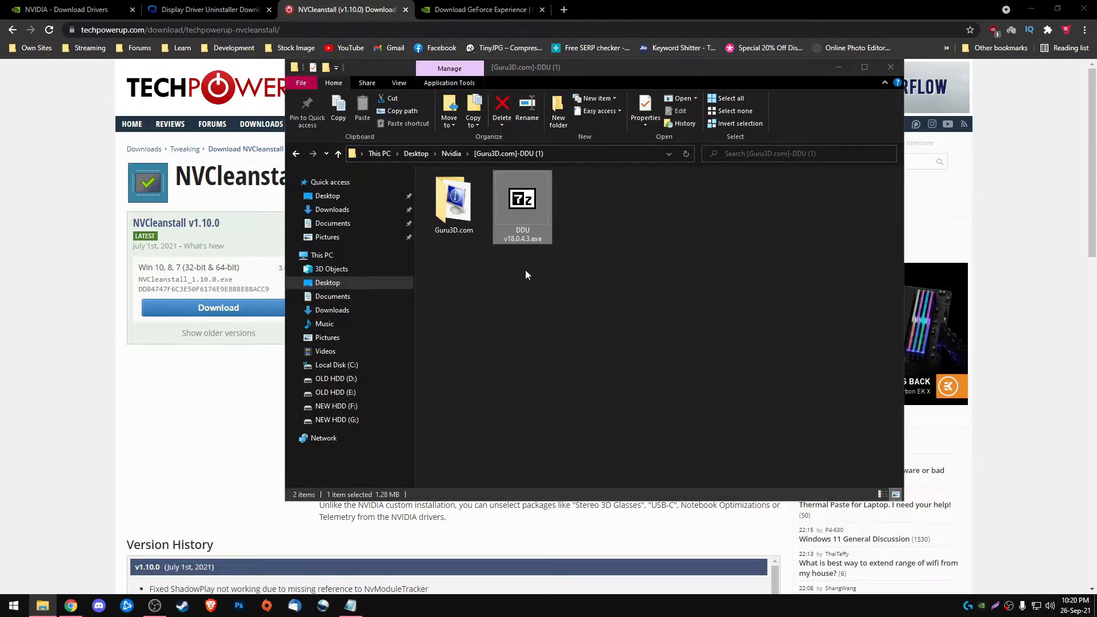
{"action": "double_click", "coordinate": [449, 206]}
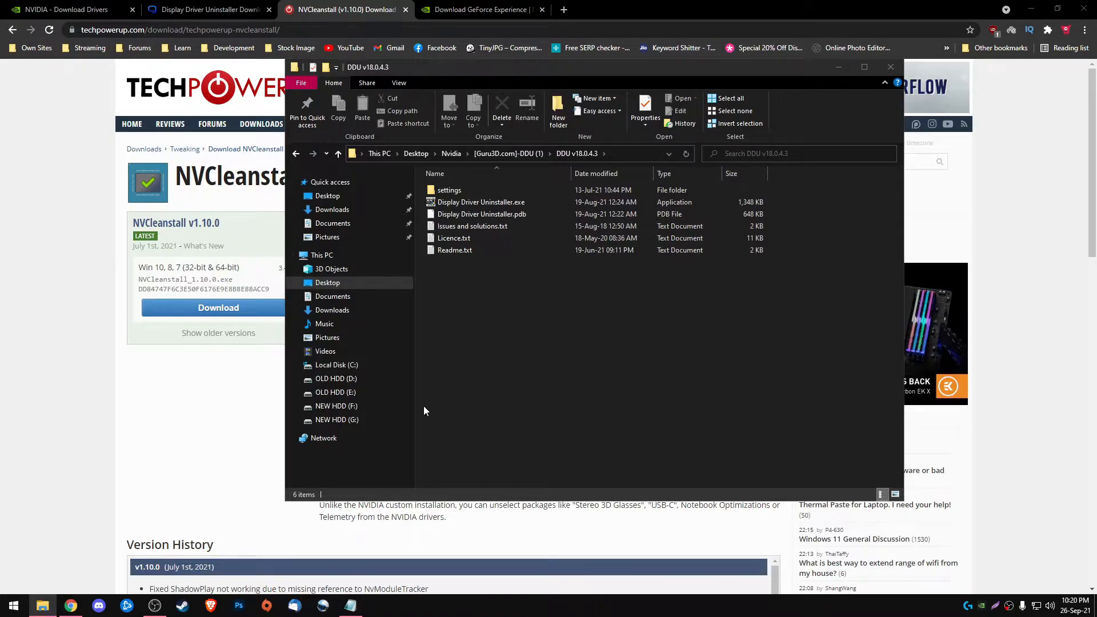
{"action": "left_click_drag", "start_coordinate": [284, 500], "coordinate": [237, 501]}
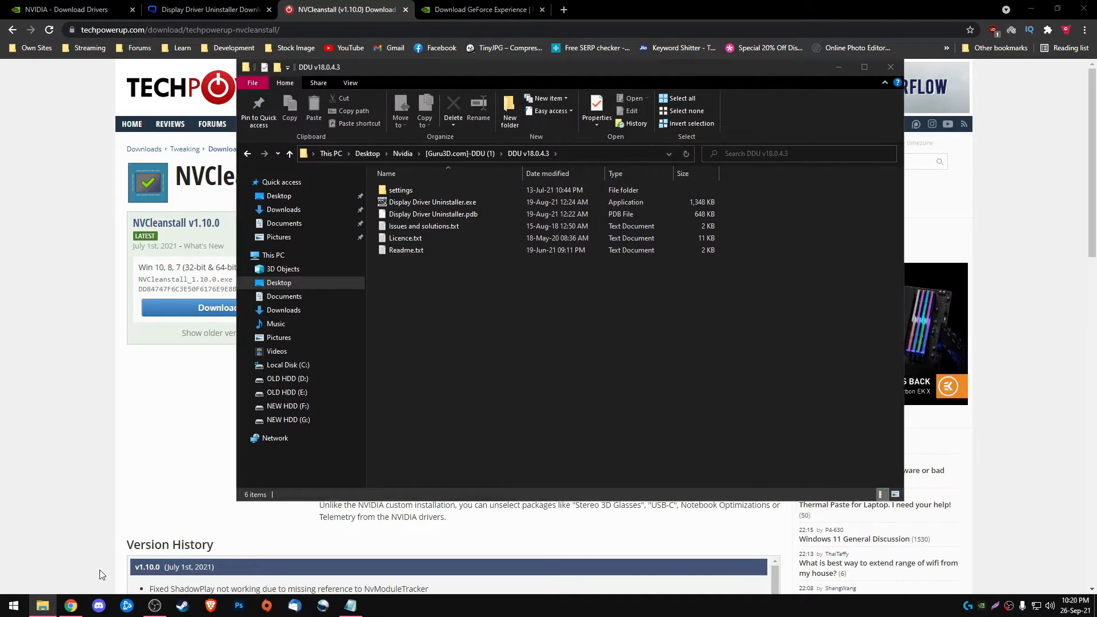
- View the computer's power options, including Restart, and dismiss them without choosing any
{"action": "left_click", "coordinate": [14, 603]}
{"action": "left_click", "coordinate": [15, 592]}
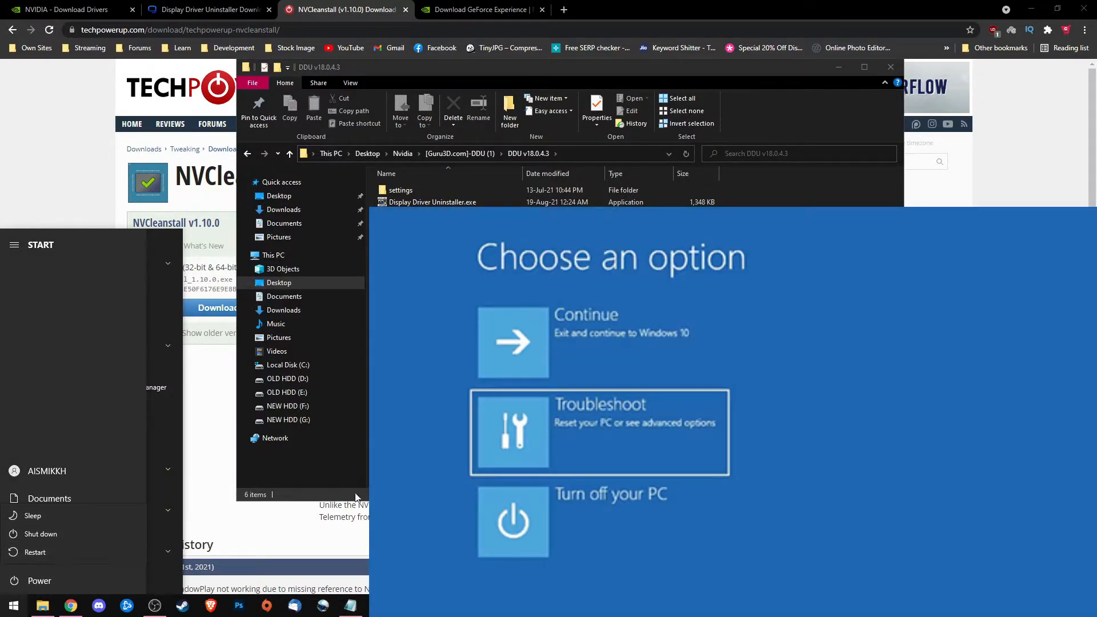
{"action": "key", "text": "Escape"}
{"action": "key", "text": "Escape"}
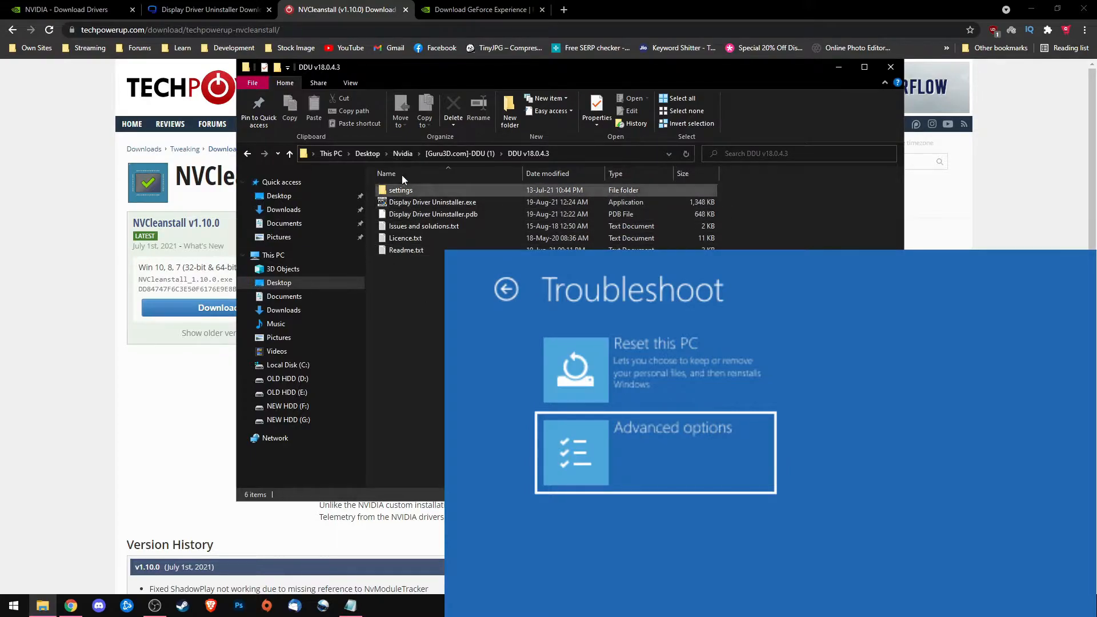
- Run Display Driver Uninstaller.exe as administrator and accept the first-launch notice
{"action": "right_click", "coordinate": [432, 200]}
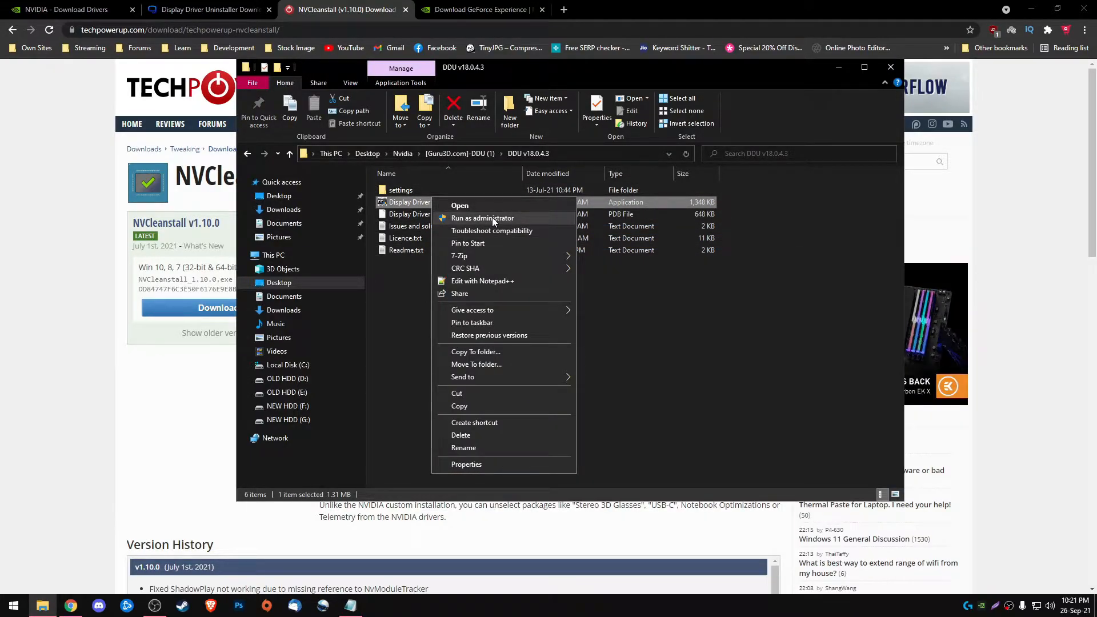
{"action": "left_click", "coordinate": [492, 217]}
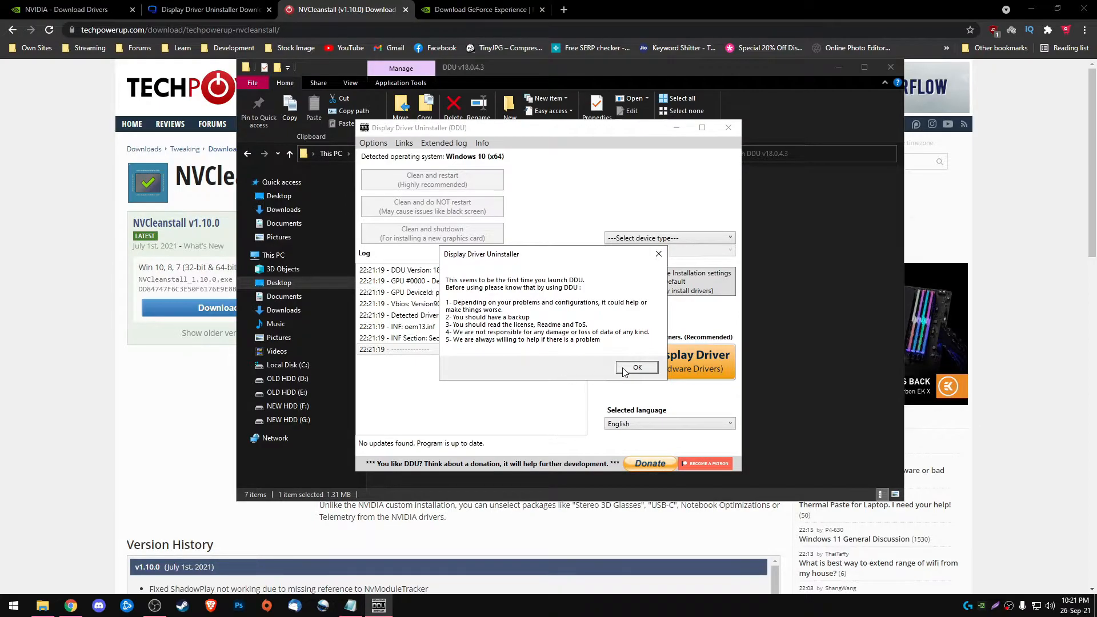
{"action": "left_click", "coordinate": [623, 370]}
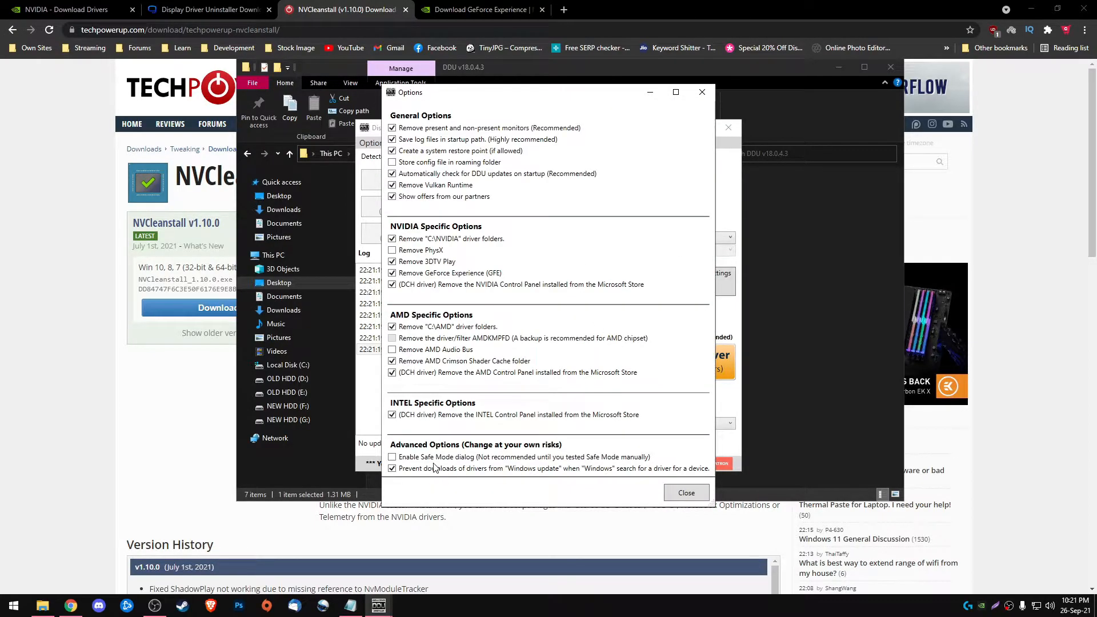
- Enable Remove PhysX in DDU's NVIDIA-specific options, close the options and dismiss the Safe Mode notice
{"action": "mouse_move", "coordinate": [401, 475]}
{"action": "mouse_move", "coordinate": [441, 465]}
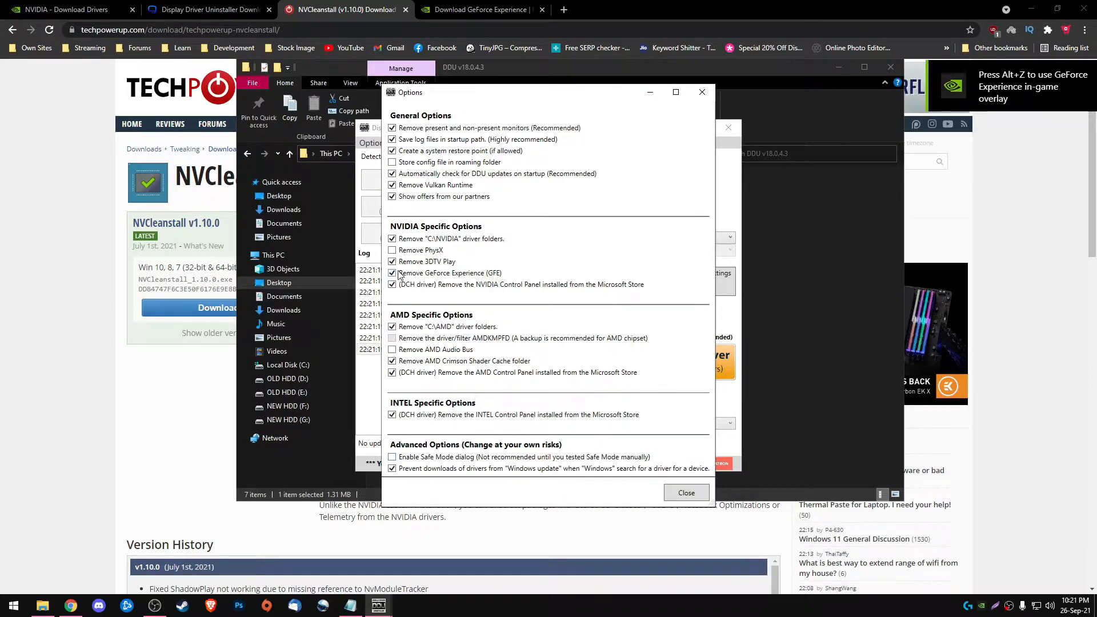
{"action": "left_click", "coordinate": [391, 252]}
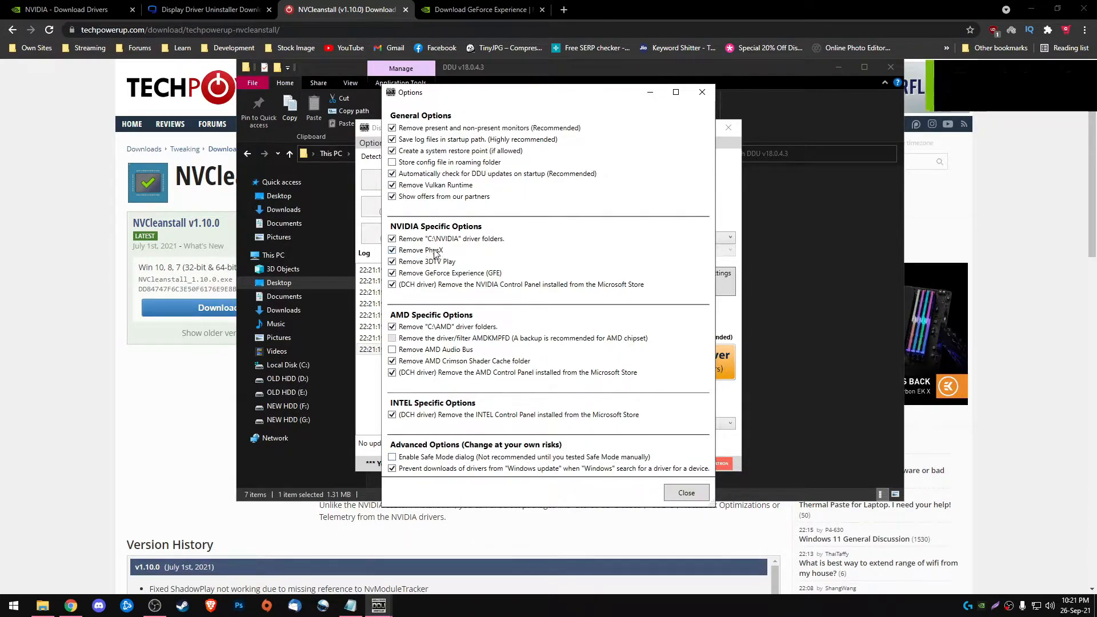
{"action": "left_click", "coordinate": [674, 494]}
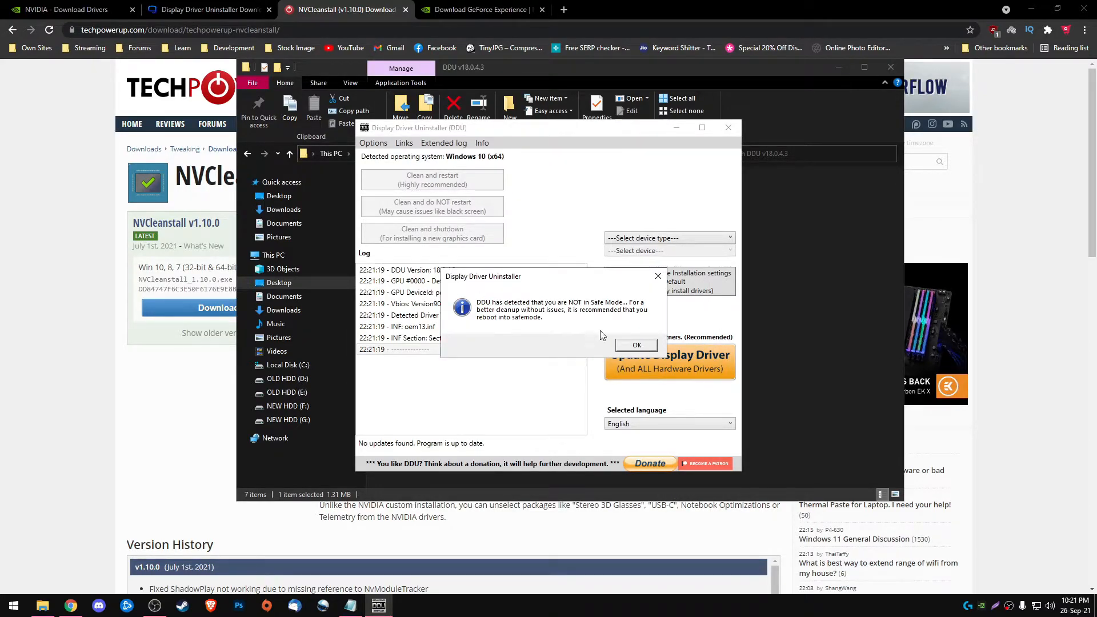
{"action": "left_click", "coordinate": [634, 345]}
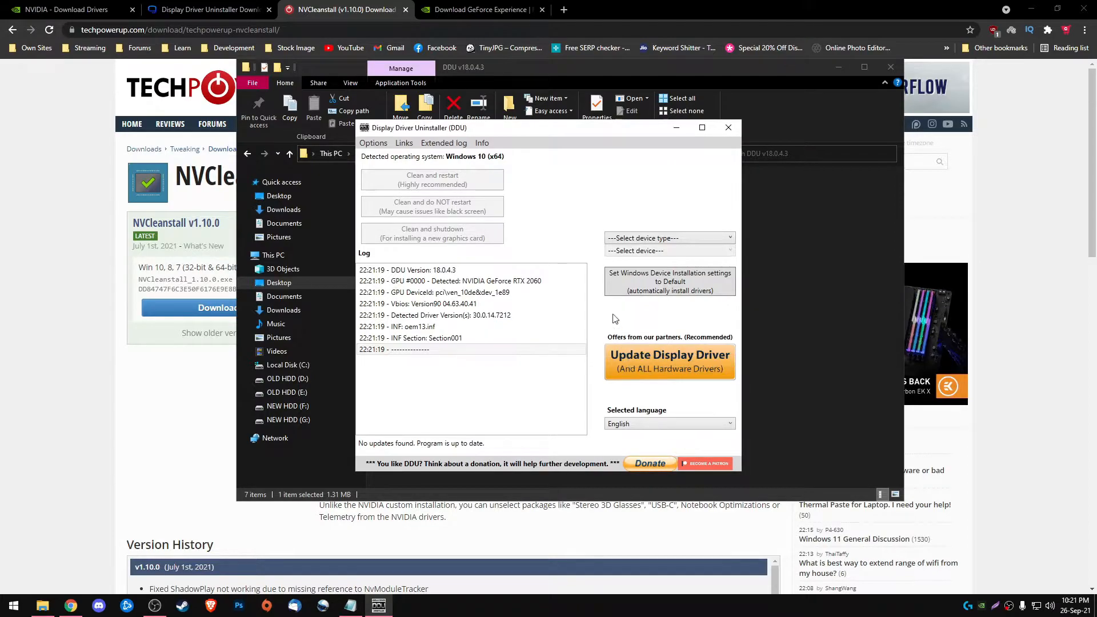
- Set the device type to GPU, clean the NVIDIA drivers without restarting, and exit DDU
{"action": "left_click", "coordinate": [668, 239]}
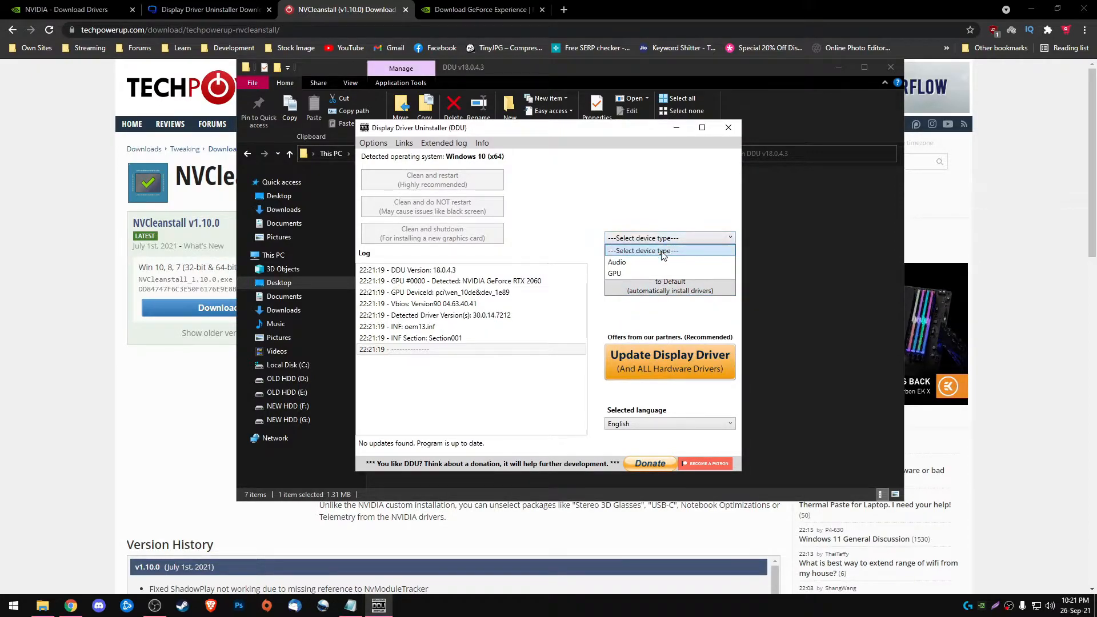
{"action": "left_click", "coordinate": [633, 275]}
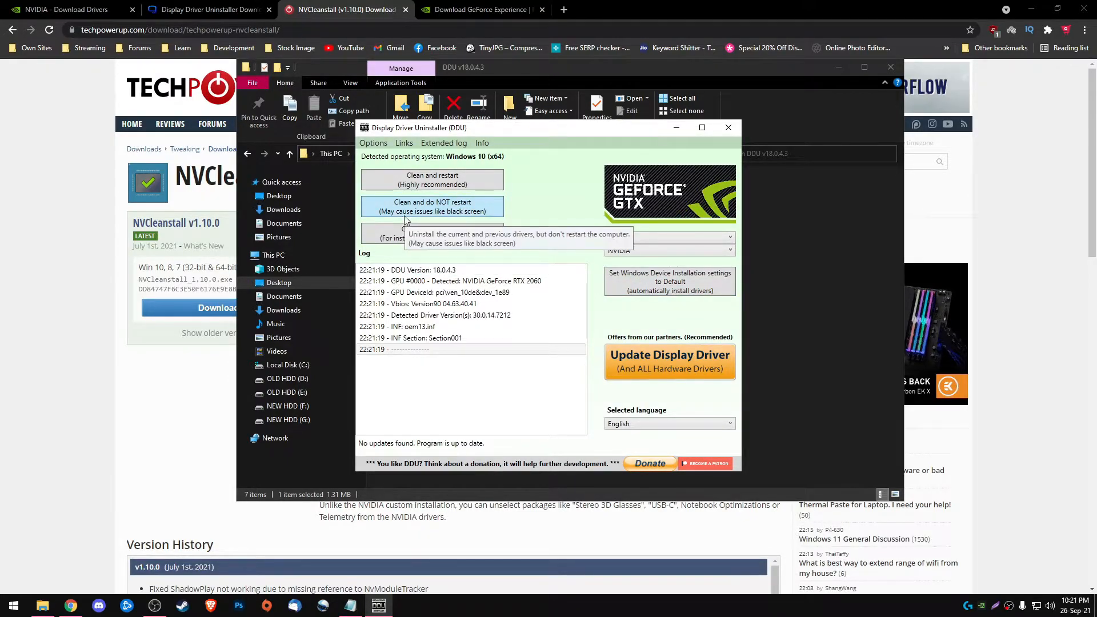
{"action": "left_click", "coordinate": [449, 215]}
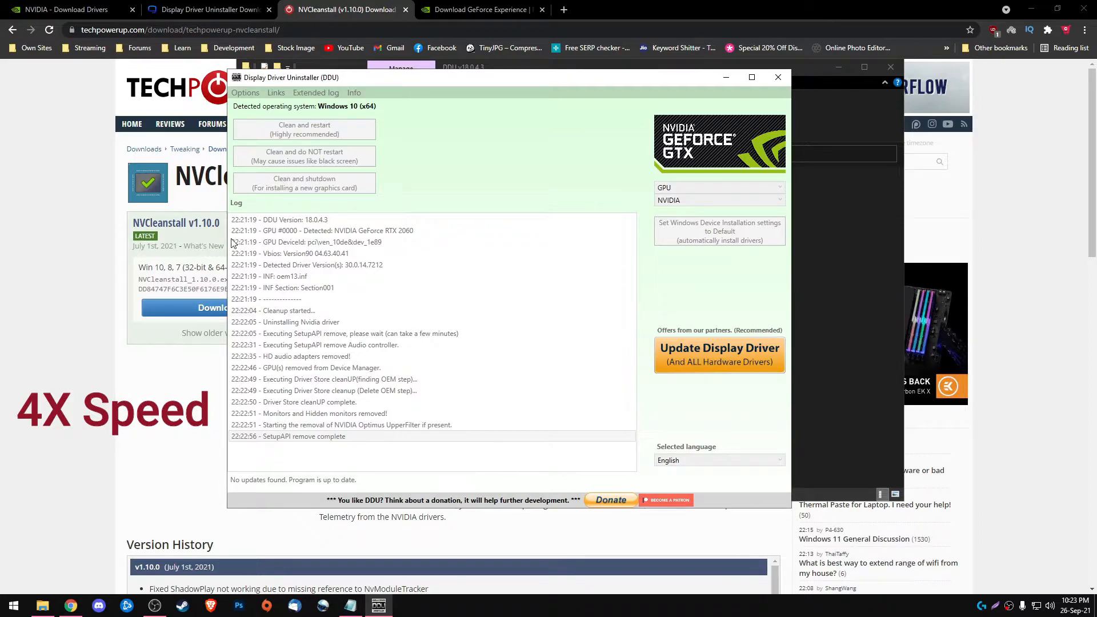
{"action": "left_click_drag", "start_coordinate": [448, 76], "coordinate": [490, 67]}
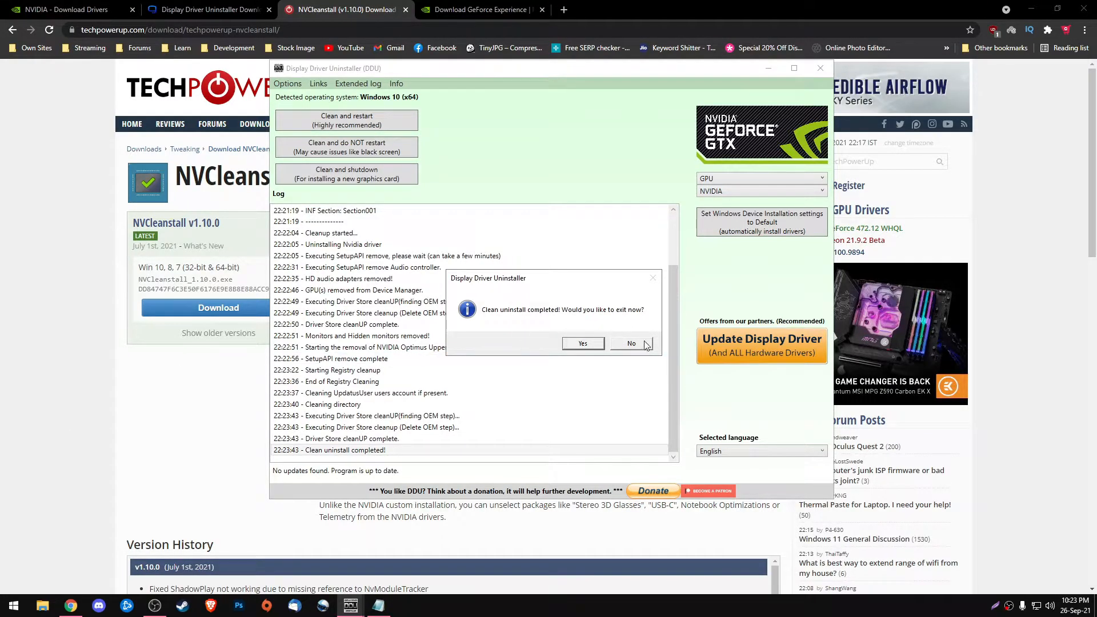
{"action": "left_click", "coordinate": [581, 343]}
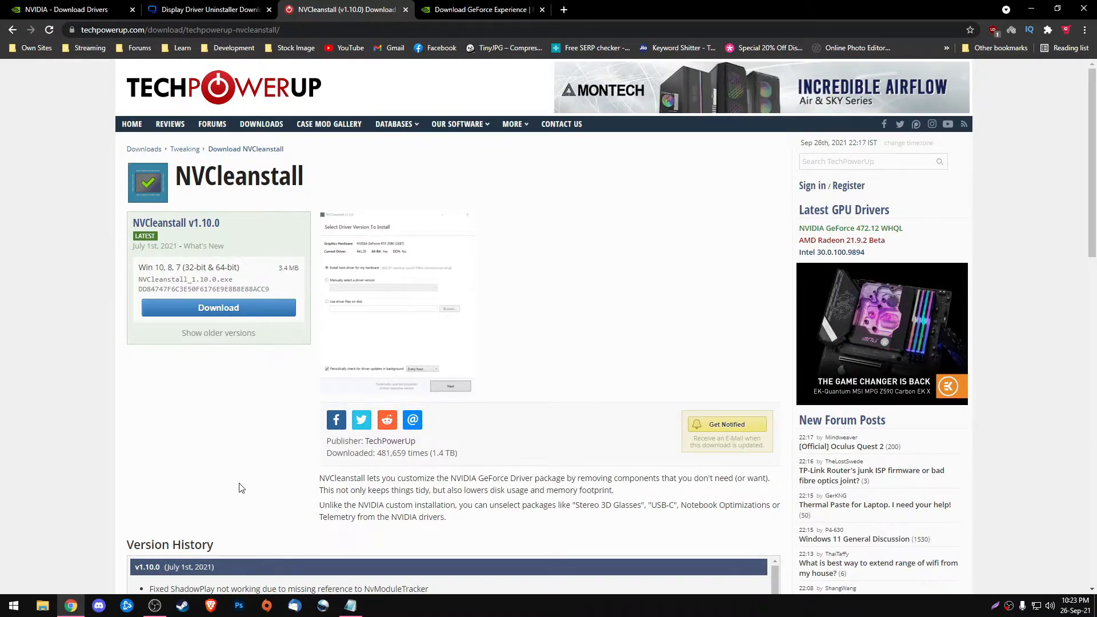
{"action": "left_click", "coordinate": [166, 610]}
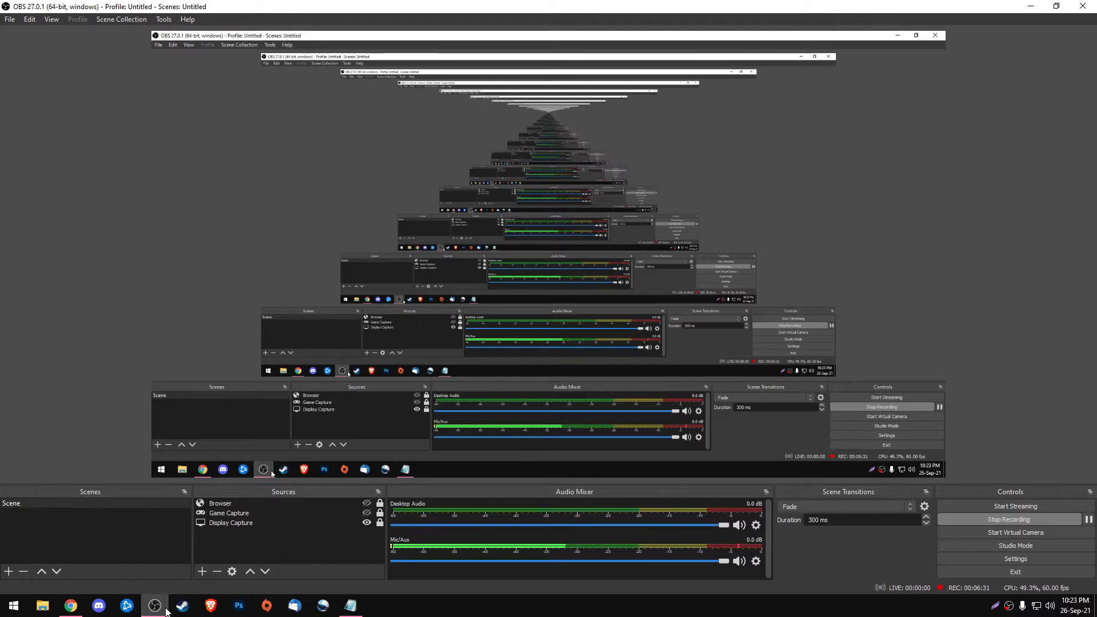
{"action": "left_click", "coordinate": [165, 610]}
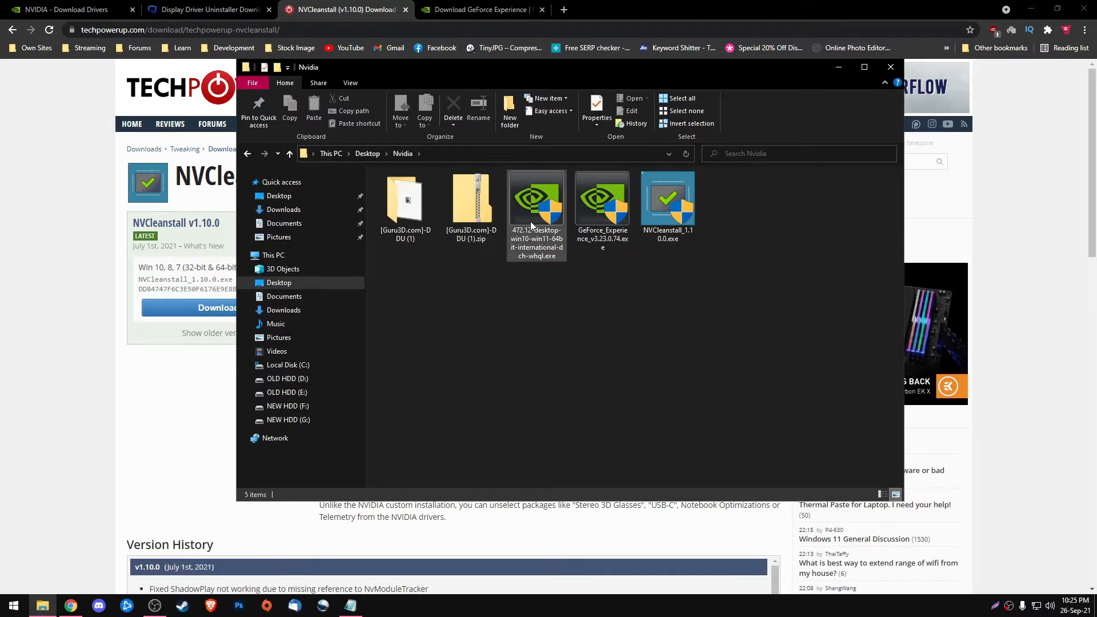
- Run NVCleanstall_1.10.0.exe as administrator and load 472.12-desktop-win10-win11-64bit-international-dch-whql.exe from the Desktop's Nvidia folder as the driver files on disk
{"action": "right_click", "coordinate": [675, 204]}
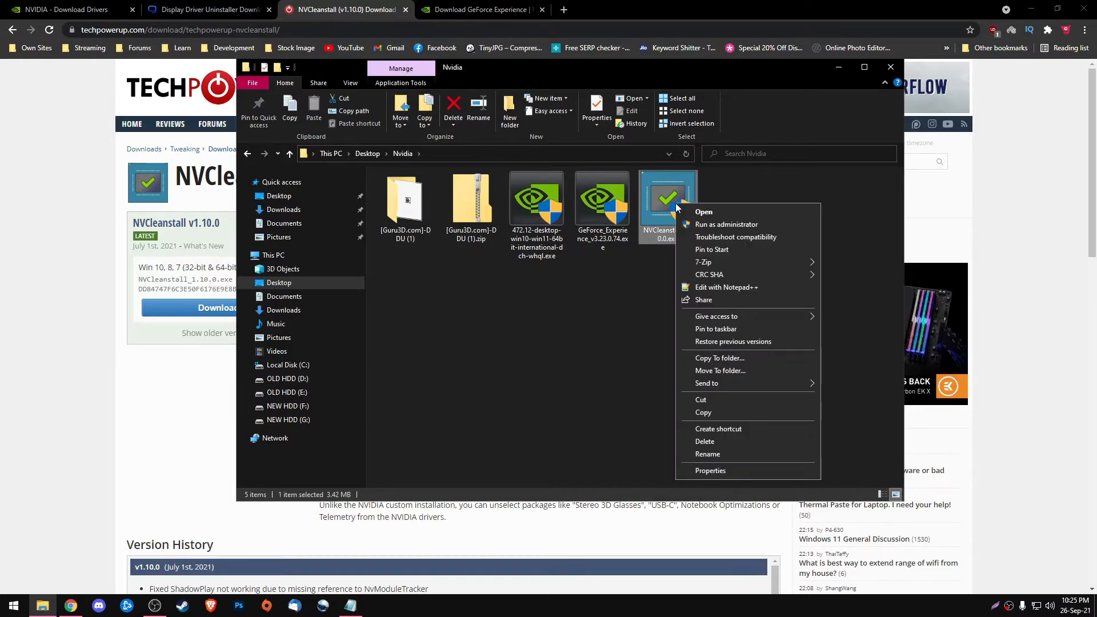
{"action": "left_click", "coordinate": [705, 224]}
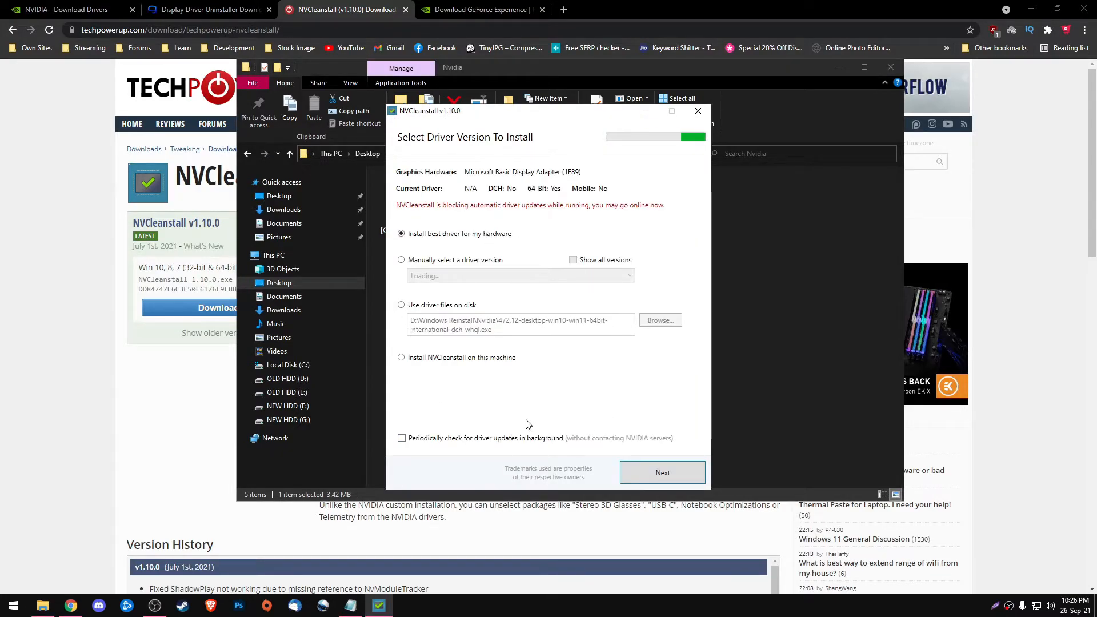
{"action": "left_click", "coordinate": [438, 307]}
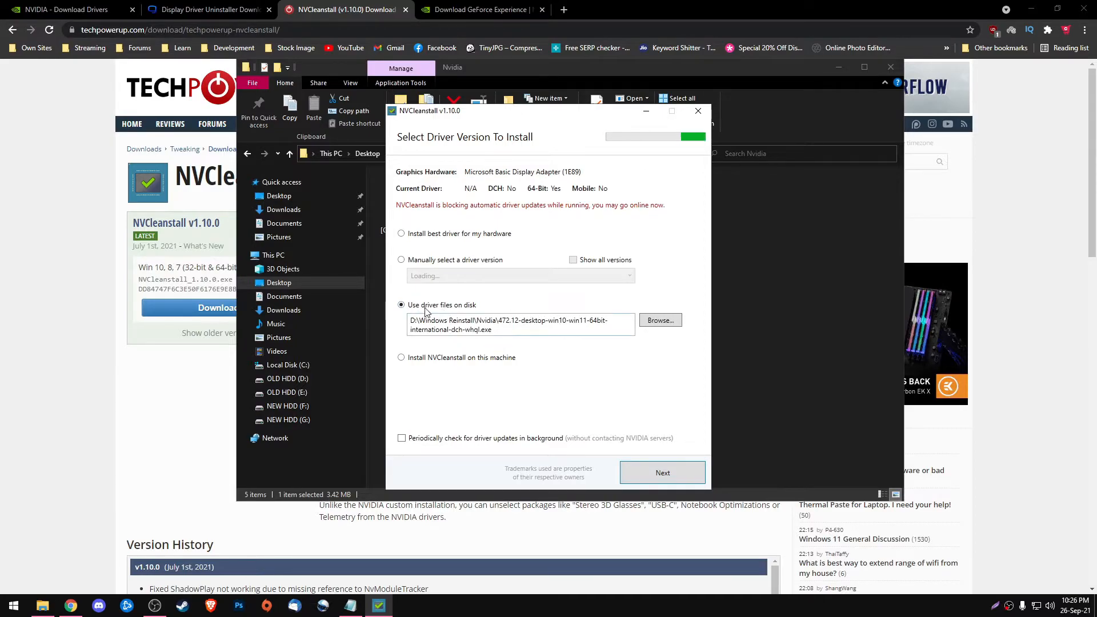
{"action": "left_click", "coordinate": [655, 320]}
{"action": "left_click", "coordinate": [433, 216]}
{"action": "double_click", "coordinate": [644, 242]}
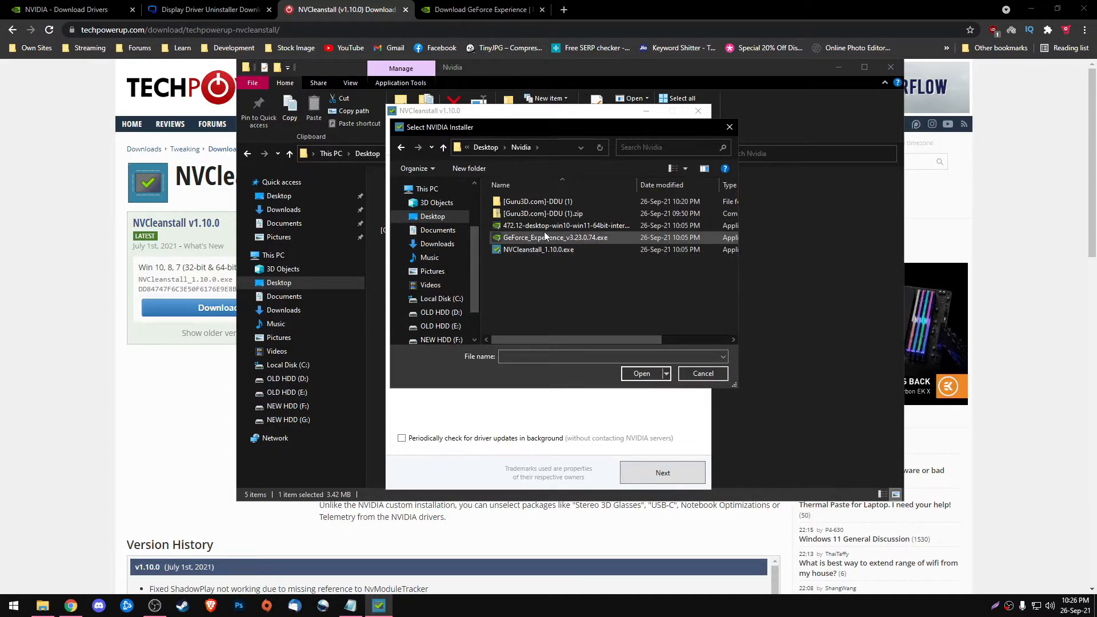
{"action": "left_click", "coordinate": [565, 226]}
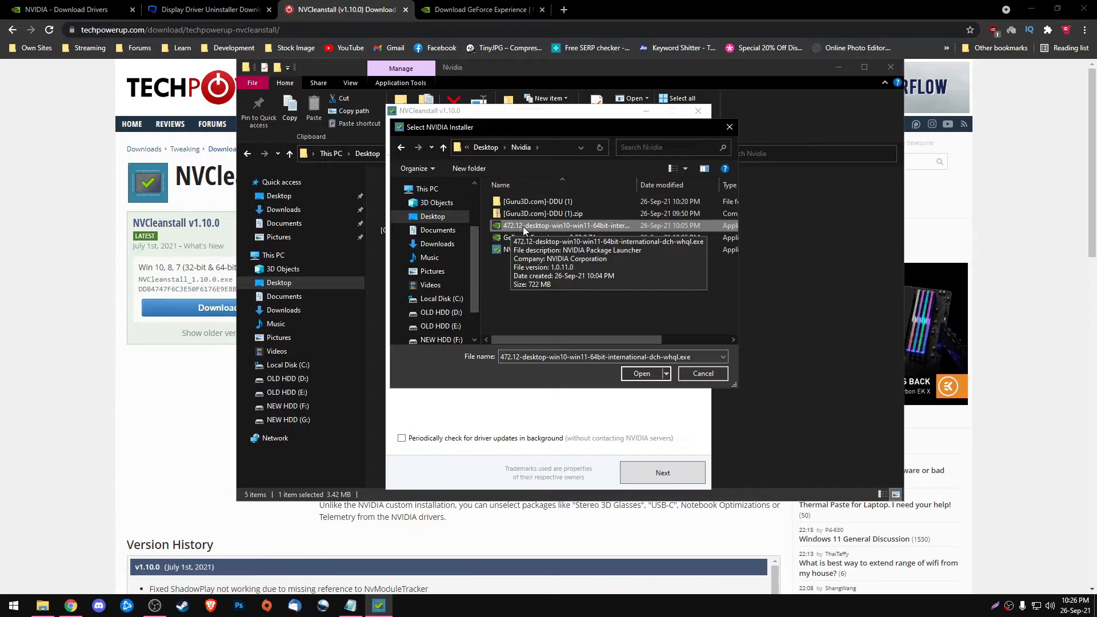
{"action": "left_click", "coordinate": [641, 373]}
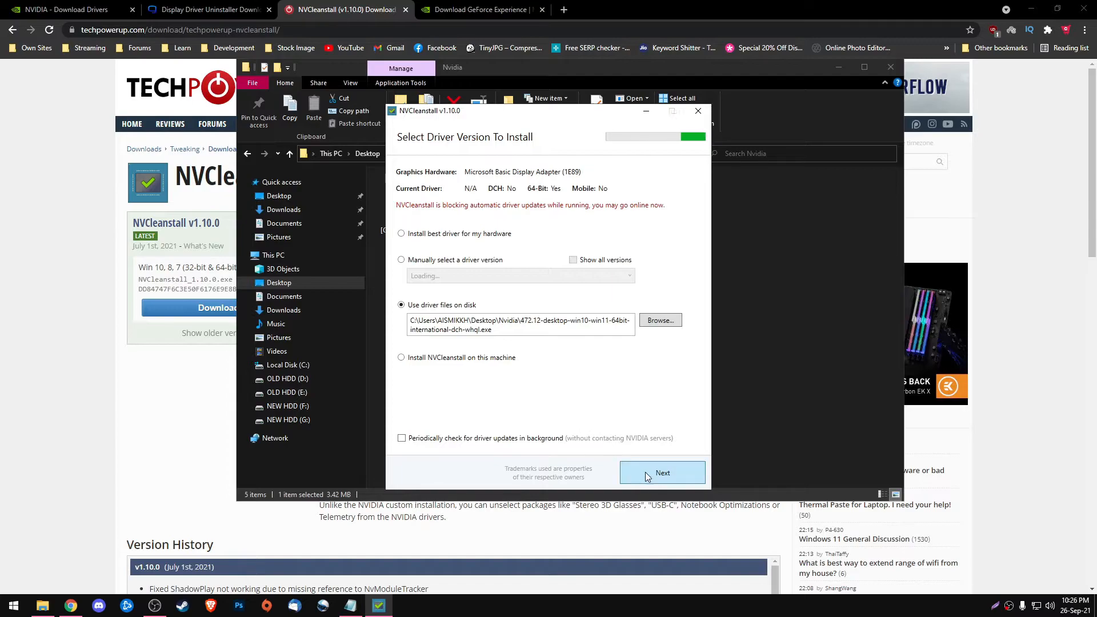
{"action": "left_click_drag", "start_coordinate": [539, 117], "coordinate": [532, 112]}
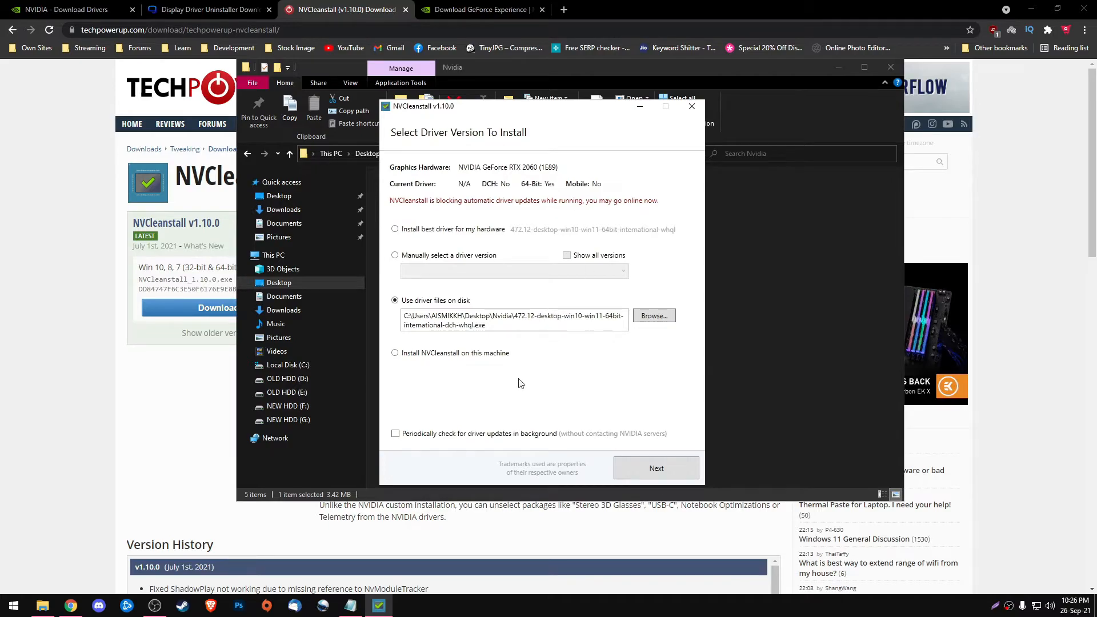
{"action": "left_click", "coordinate": [653, 468]}
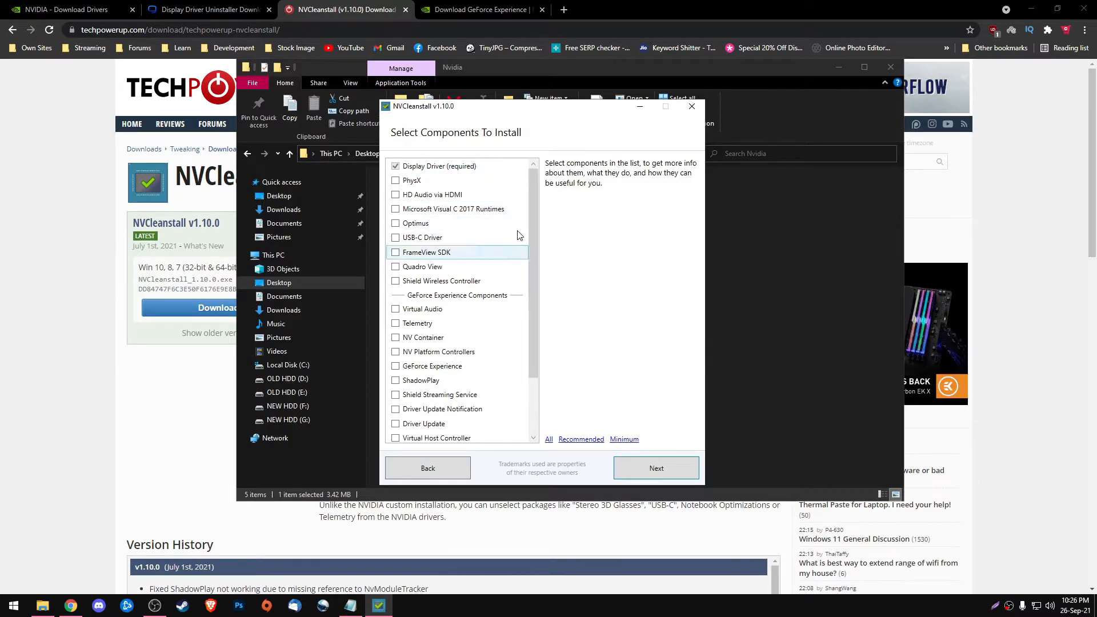
- Review the installable components and continue with only the required Display Driver selected
{"action": "left_click_drag", "start_coordinate": [534, 209], "coordinate": [548, 174]}
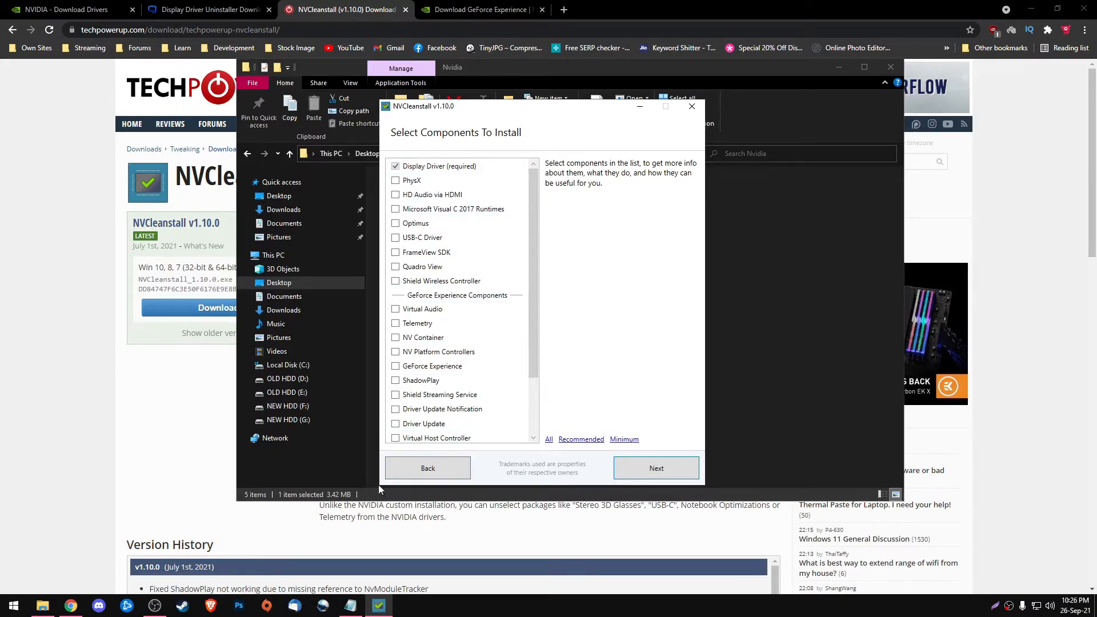
{"action": "left_click_drag", "start_coordinate": [533, 197], "coordinate": [417, 176]}
{"action": "left_click", "coordinate": [652, 474]}
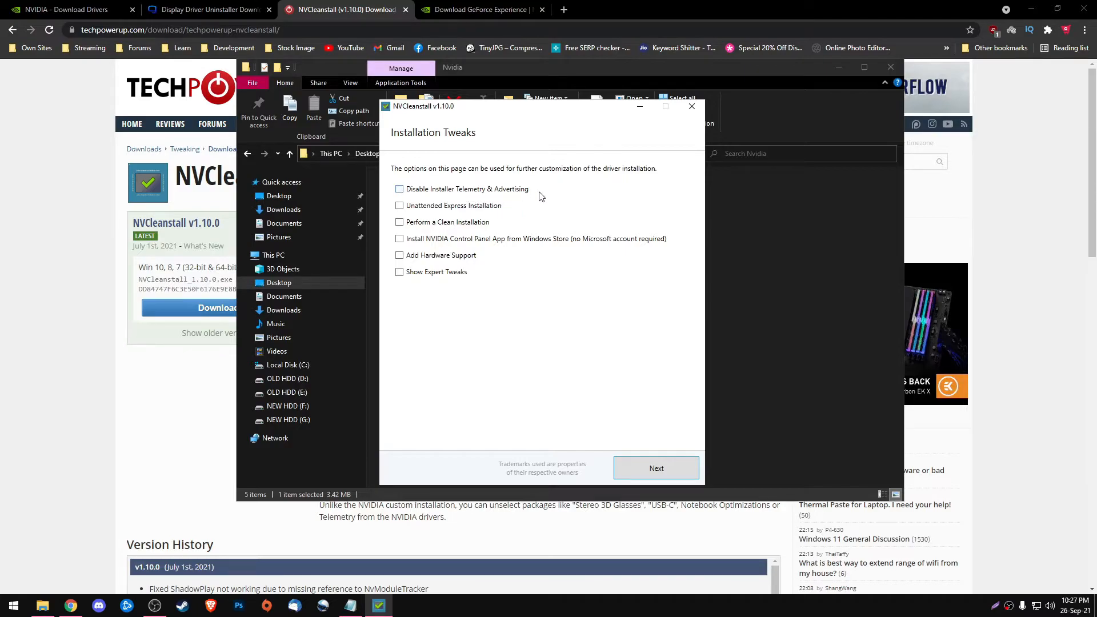
- Enable Disable Installer Telemetry & Advertising in the installation tweaks and start the customized NVIDIA installer
{"action": "left_click", "coordinate": [401, 190]}
{"action": "left_click", "coordinate": [655, 462]}
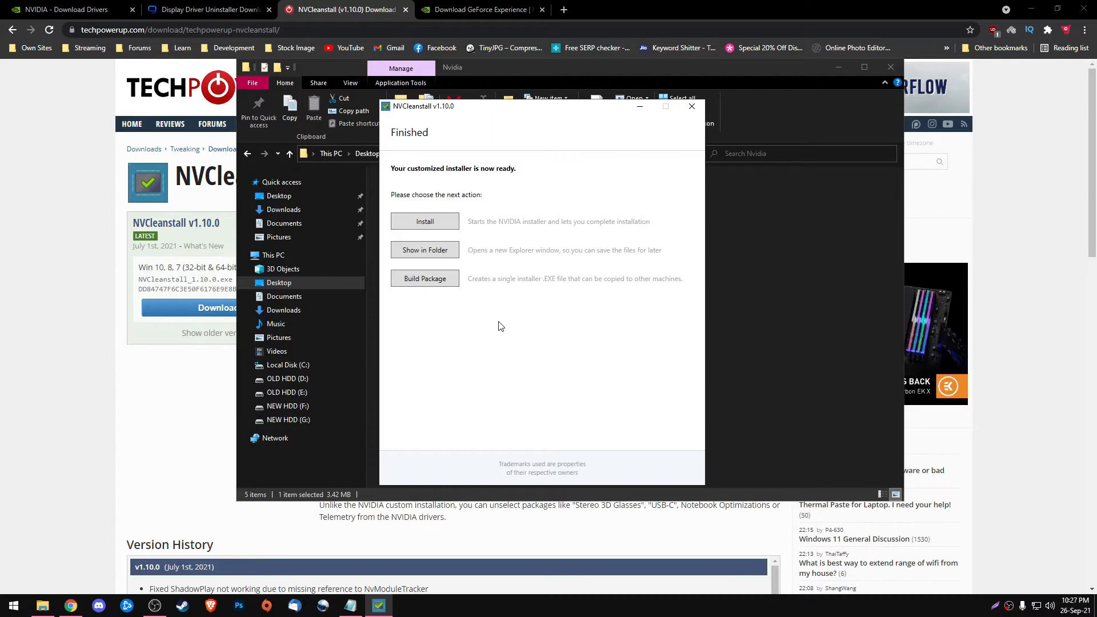
{"action": "left_click", "coordinate": [451, 222]}
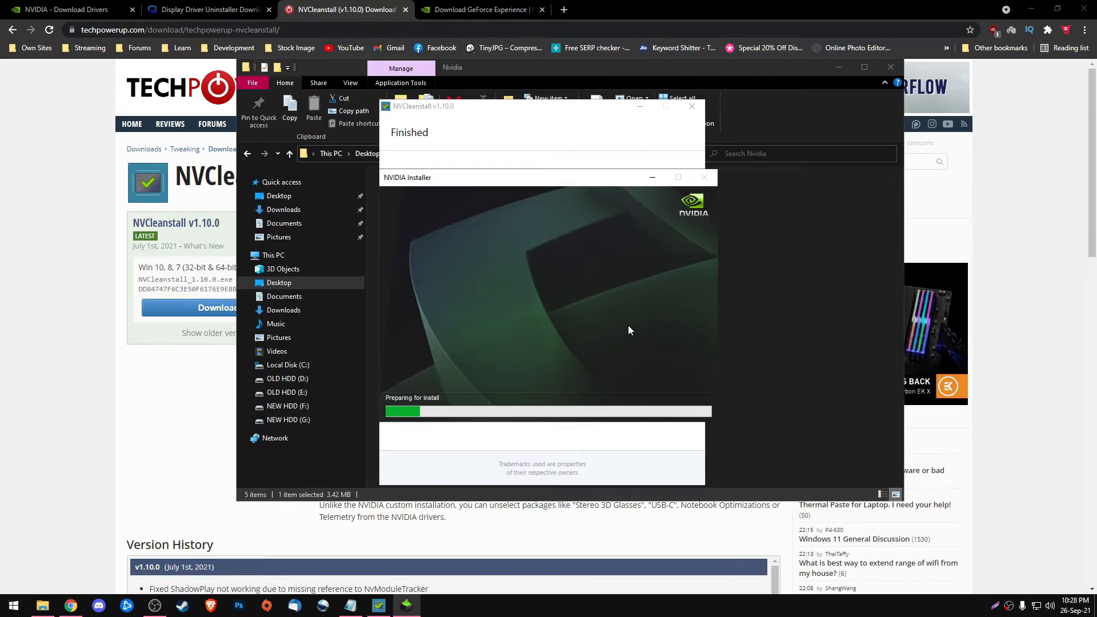
{"action": "mouse_move", "coordinate": [556, 184]}
{"action": "left_mouse_down"}
{"action": "mouse_move", "coordinate": [546, 180]}
{"action": "mouse_move", "coordinate": [563, 178]}
{"action": "mouse_move", "coordinate": [553, 181]}
{"action": "left_mouse_up"}
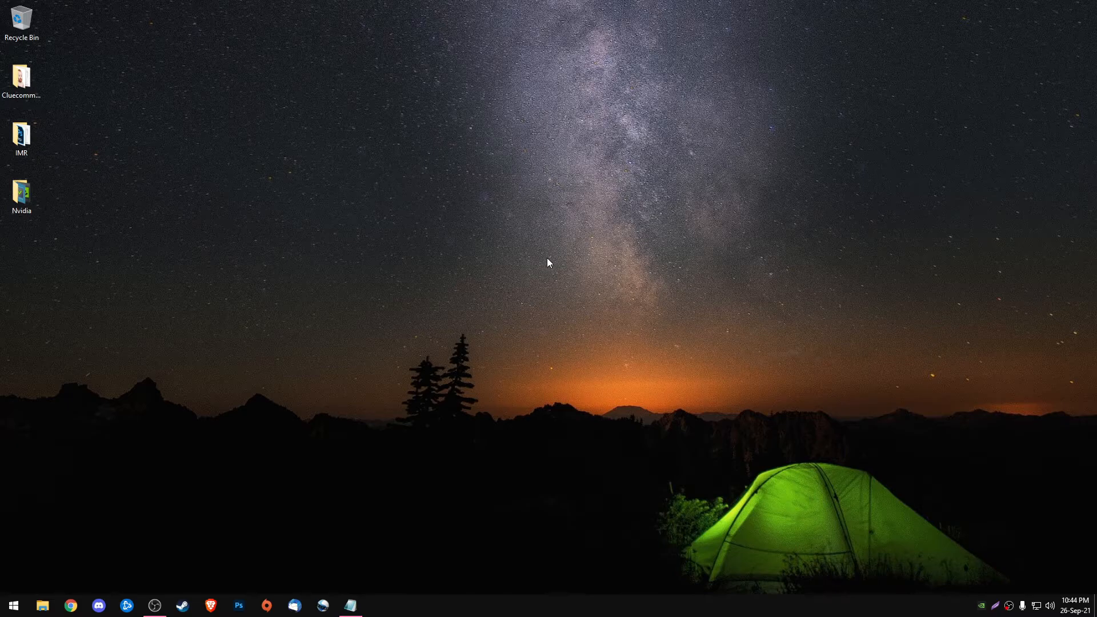
- Open the NVIDIA Control Panel from the desktop and move its window nearer the centre of the screen
{"action": "right_click", "coordinate": [424, 128]}
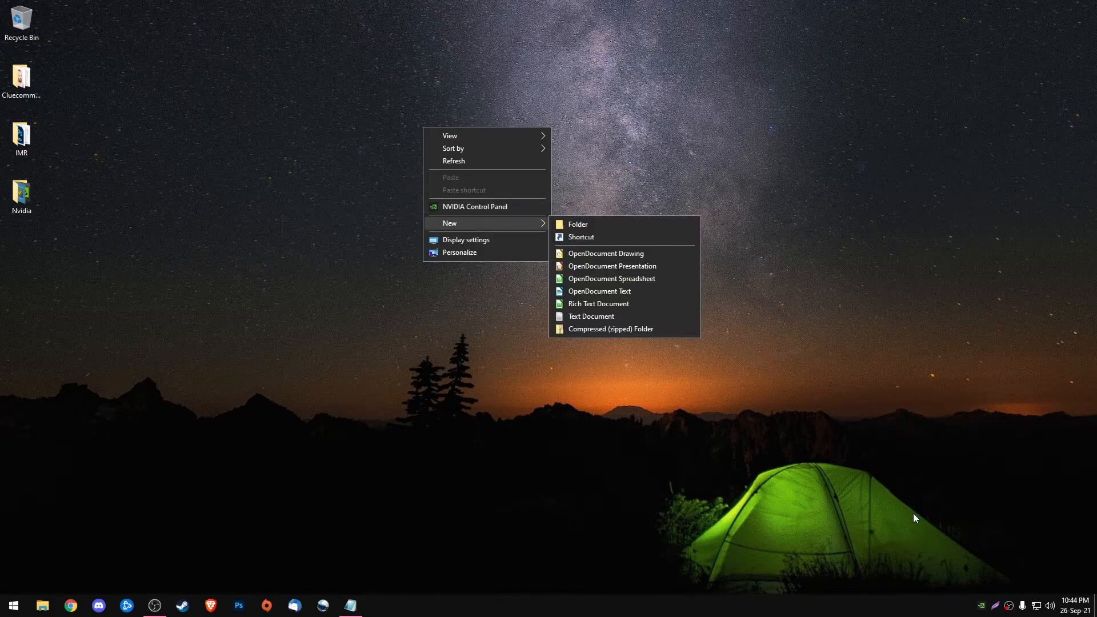
{"action": "left_click", "coordinate": [930, 539]}
{"action": "right_click", "coordinate": [982, 605]}
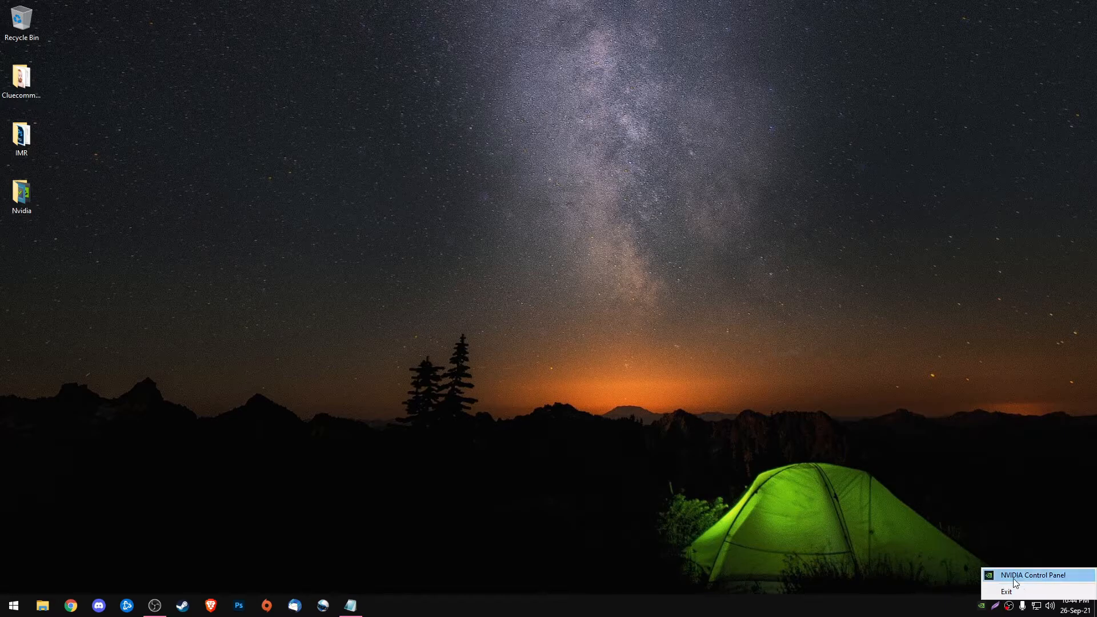
{"action": "right_click", "coordinate": [342, 125]}
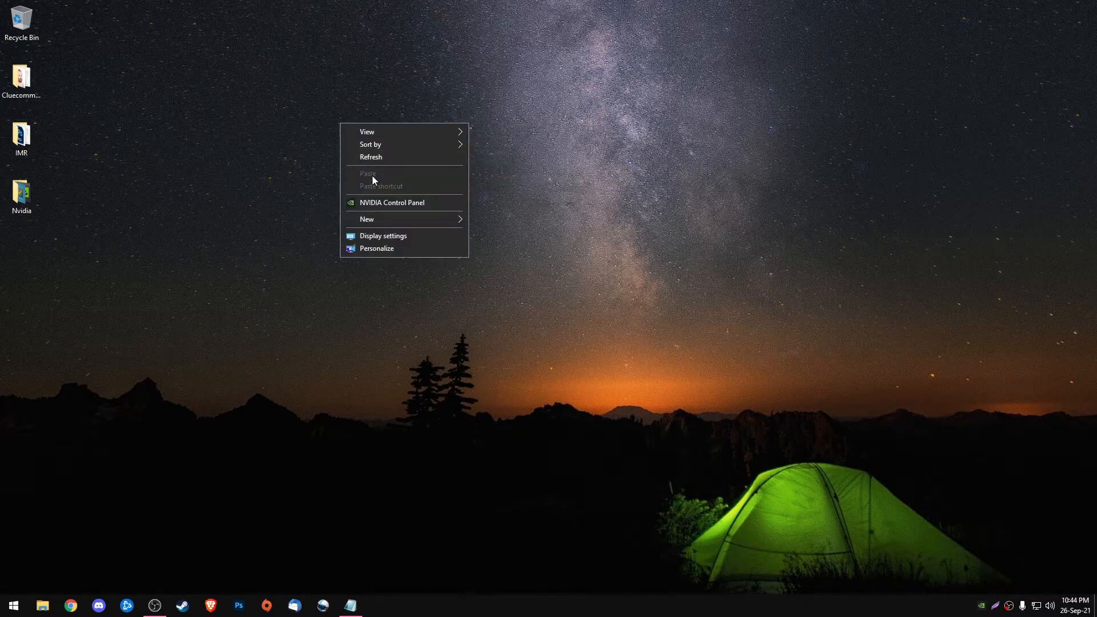
{"action": "left_click", "coordinate": [925, 456]}
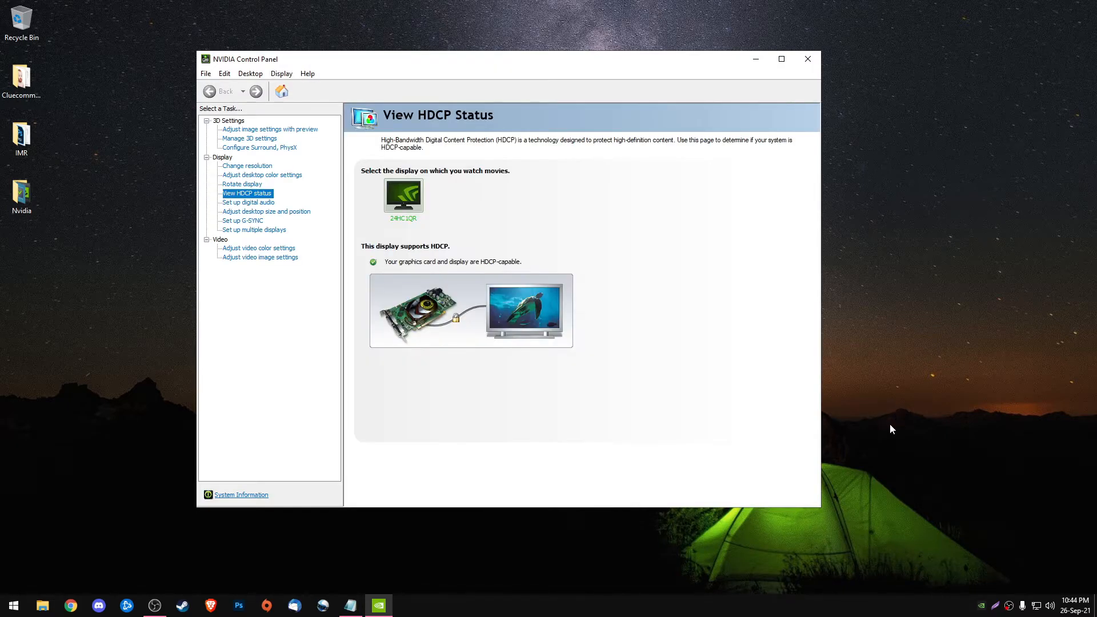
{"action": "left_click_drag", "start_coordinate": [362, 56], "coordinate": [496, 70]}
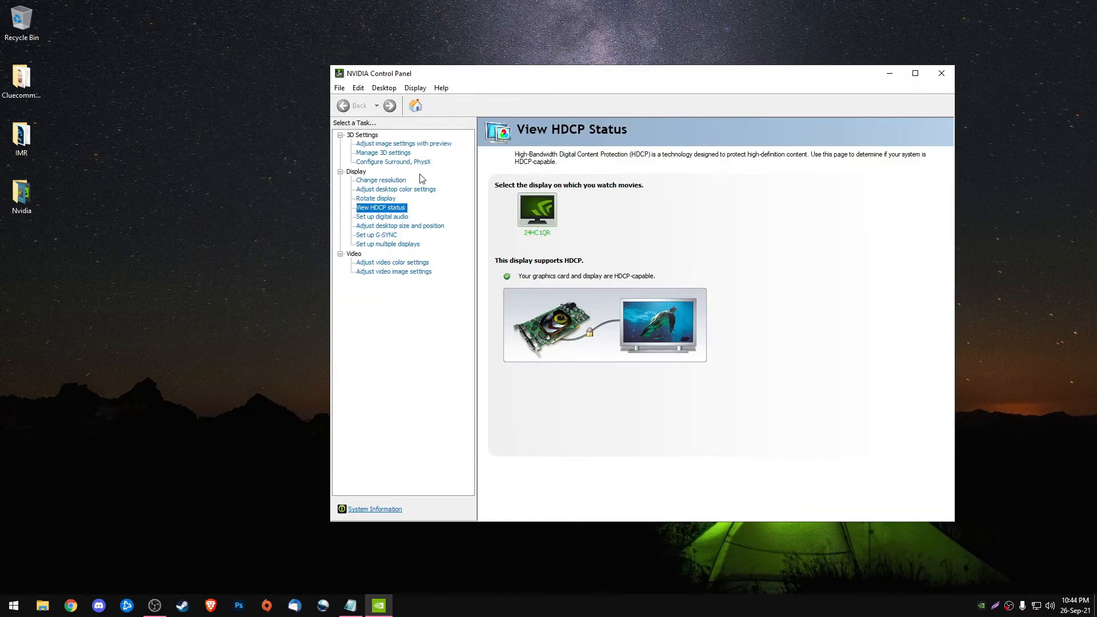
- Set the image settings to use my preference emphasizing Performance and apply the change
{"action": "left_click", "coordinate": [393, 144]}
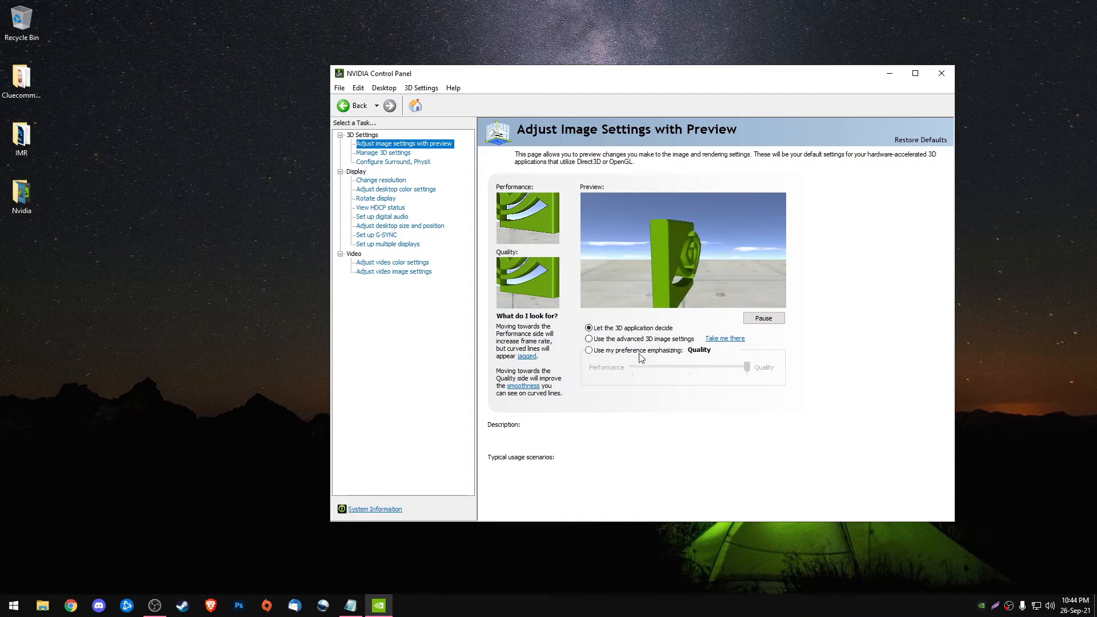
{"action": "left_click", "coordinate": [589, 349]}
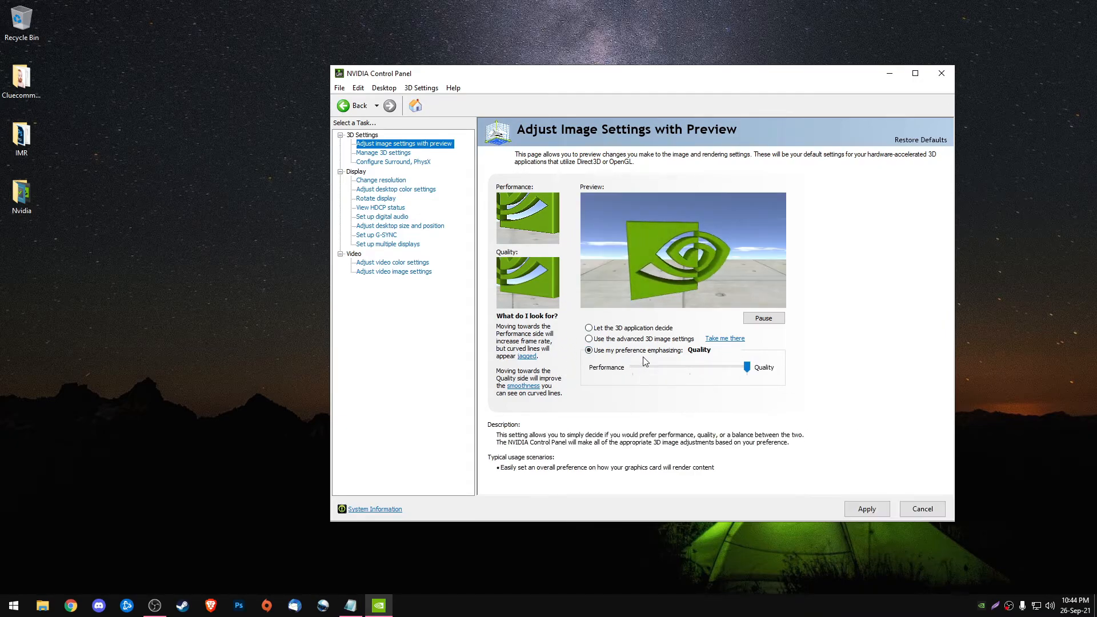
{"action": "left_click_drag", "start_coordinate": [747, 369], "coordinate": [633, 370]}
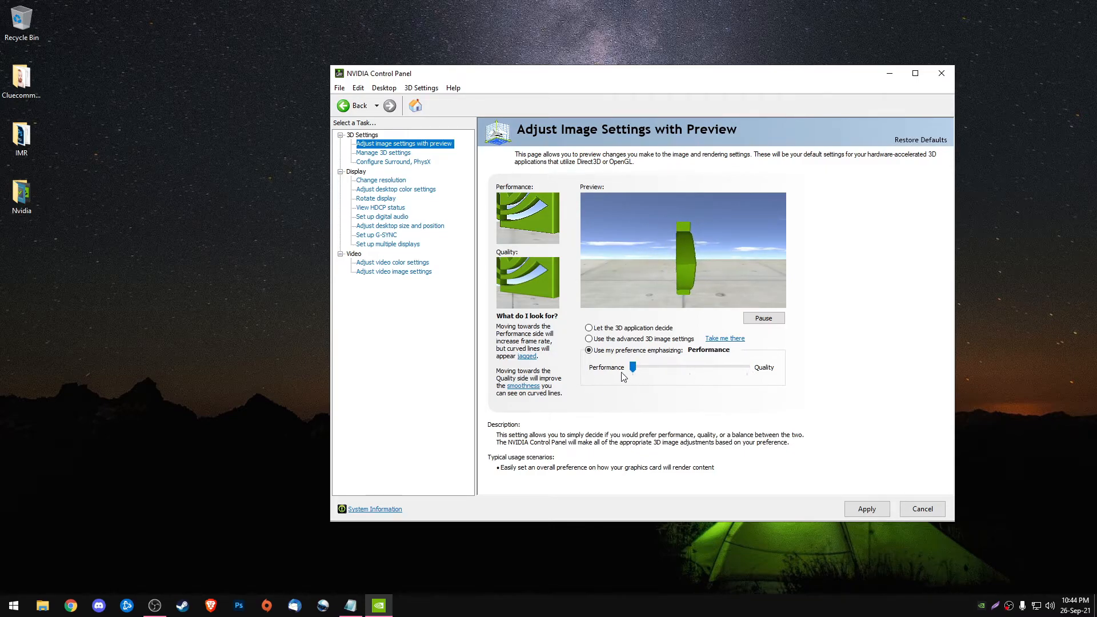
{"action": "left_click", "coordinate": [866, 508]}
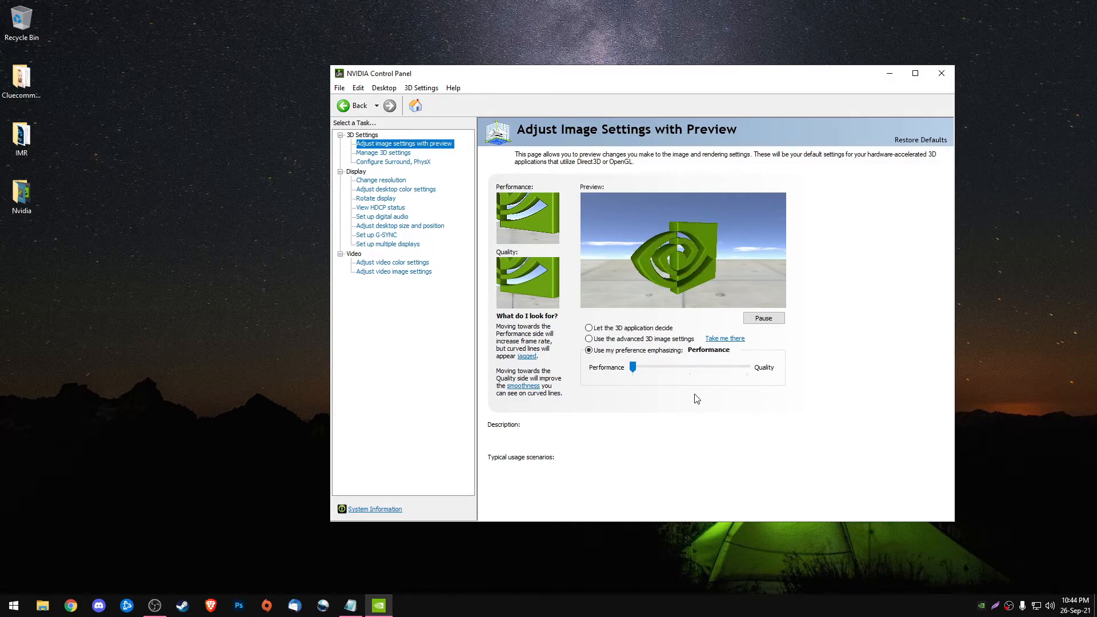
- Open the global 3D settings and keep Monitor Technology at G-SYNC Compatible
{"action": "left_click", "coordinate": [398, 153]}
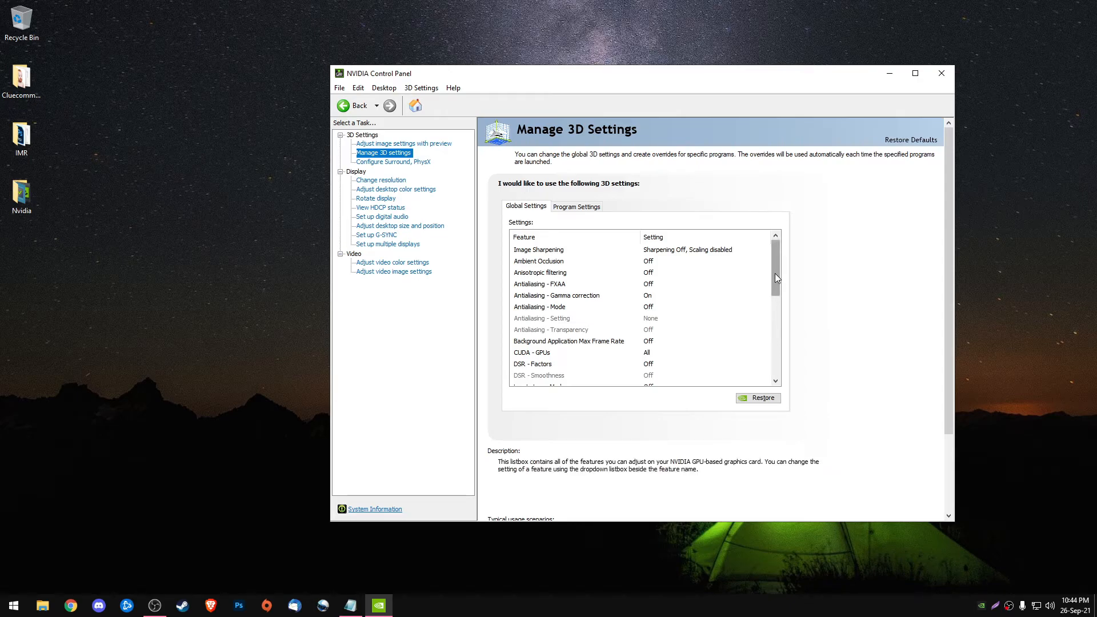
{"action": "left_click_drag", "start_coordinate": [776, 274], "coordinate": [776, 313]}
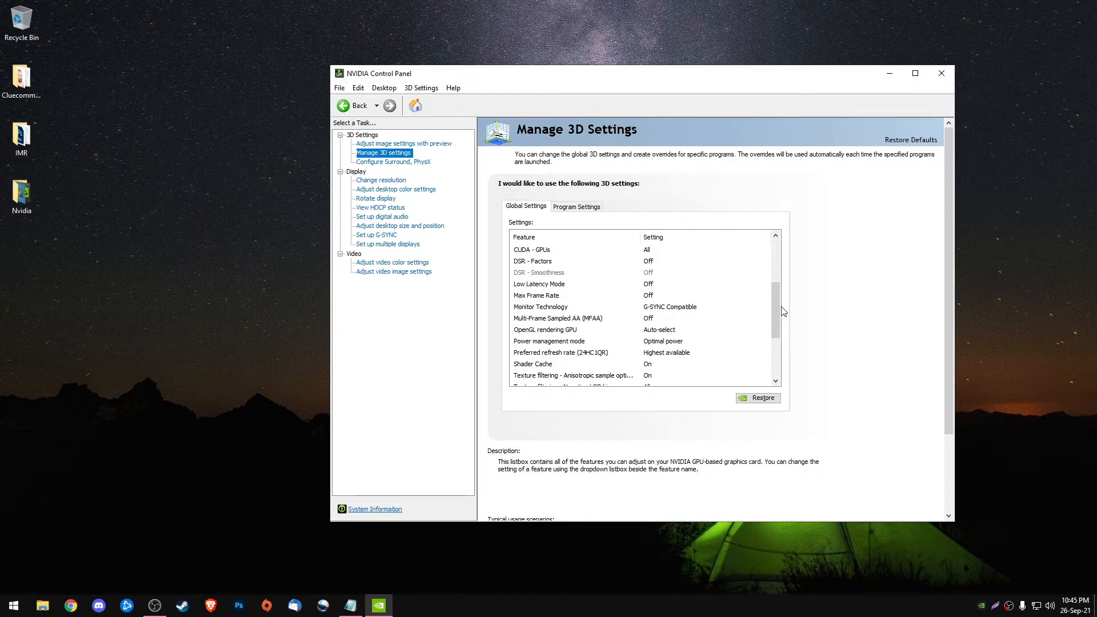
{"action": "left_click", "coordinate": [691, 311]}
{"action": "left_click", "coordinate": [690, 310]}
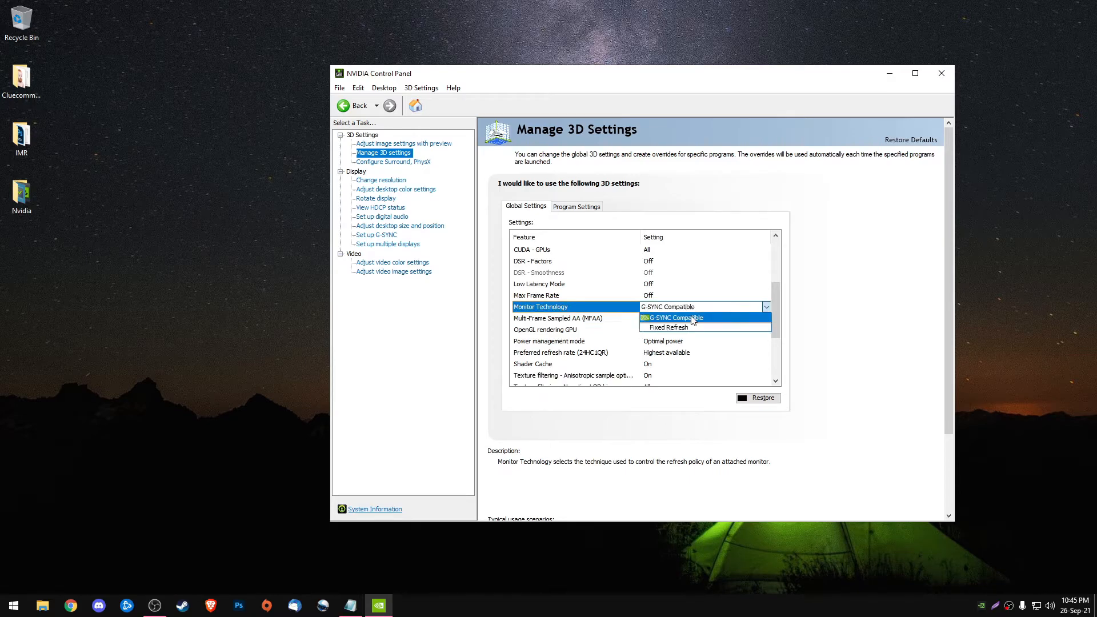
{"action": "left_click", "coordinate": [776, 310]}
- Set the global Power management mode to Prefer maximum performance
{"action": "left_click_drag", "start_coordinate": [777, 307], "coordinate": [776, 320]}
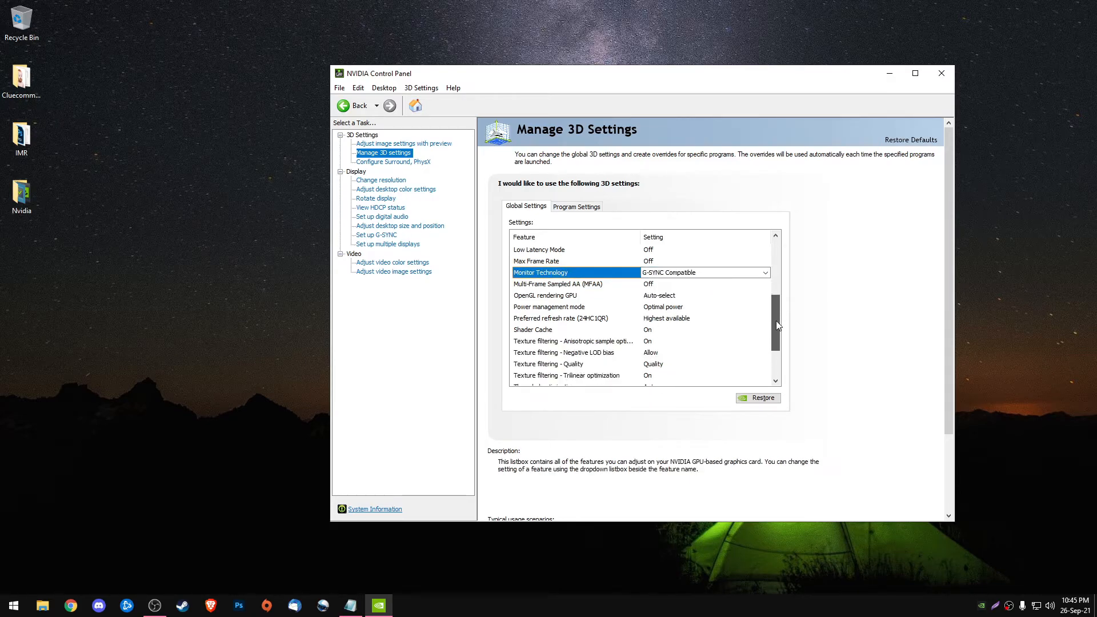
{"action": "left_click", "coordinate": [660, 306]}
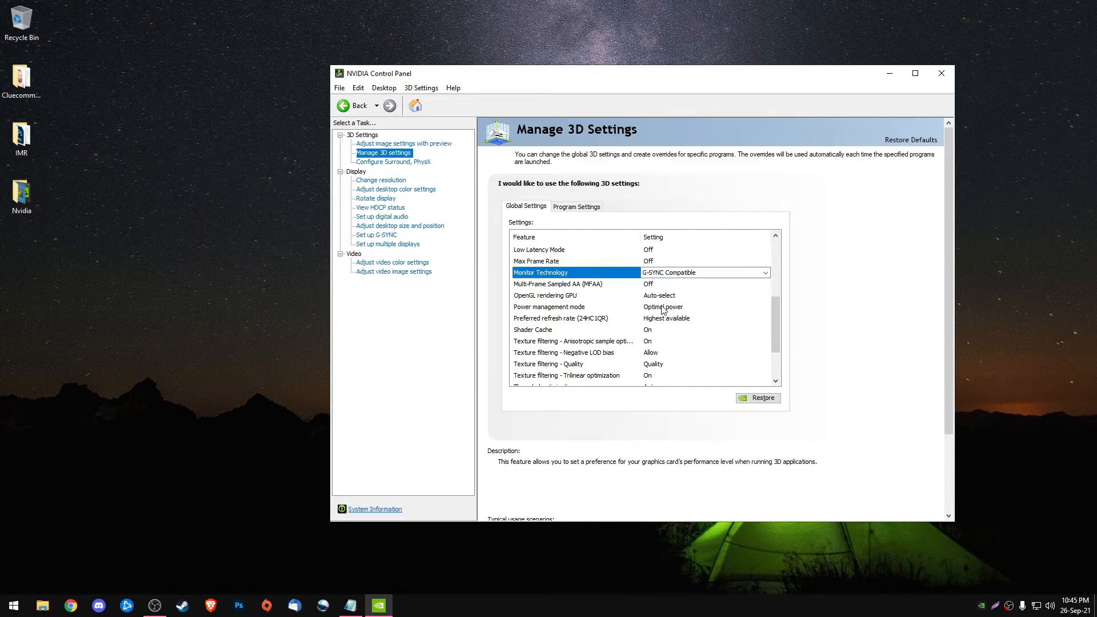
{"action": "left_click", "coordinate": [710, 336]}
- Keep the display's Preferred refresh rate at Highest available in the global 3D settings
{"action": "left_click_drag", "start_coordinate": [773, 270], "coordinate": [772, 308]}
{"action": "left_click", "coordinate": [673, 296]}
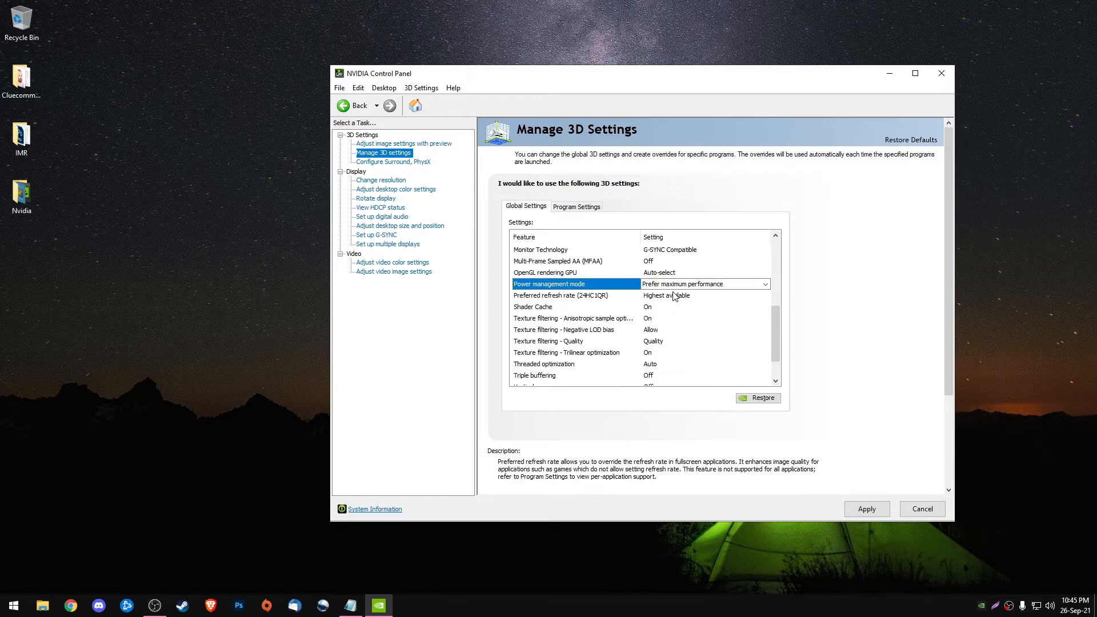
{"action": "left_click", "coordinate": [674, 295]}
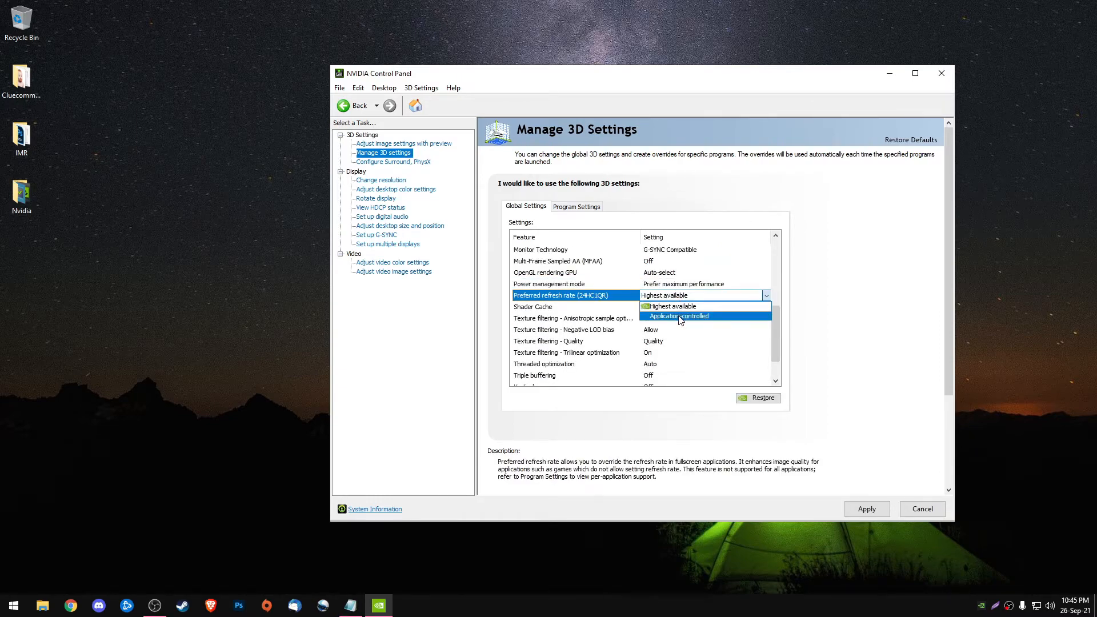
{"action": "left_click", "coordinate": [683, 305]}
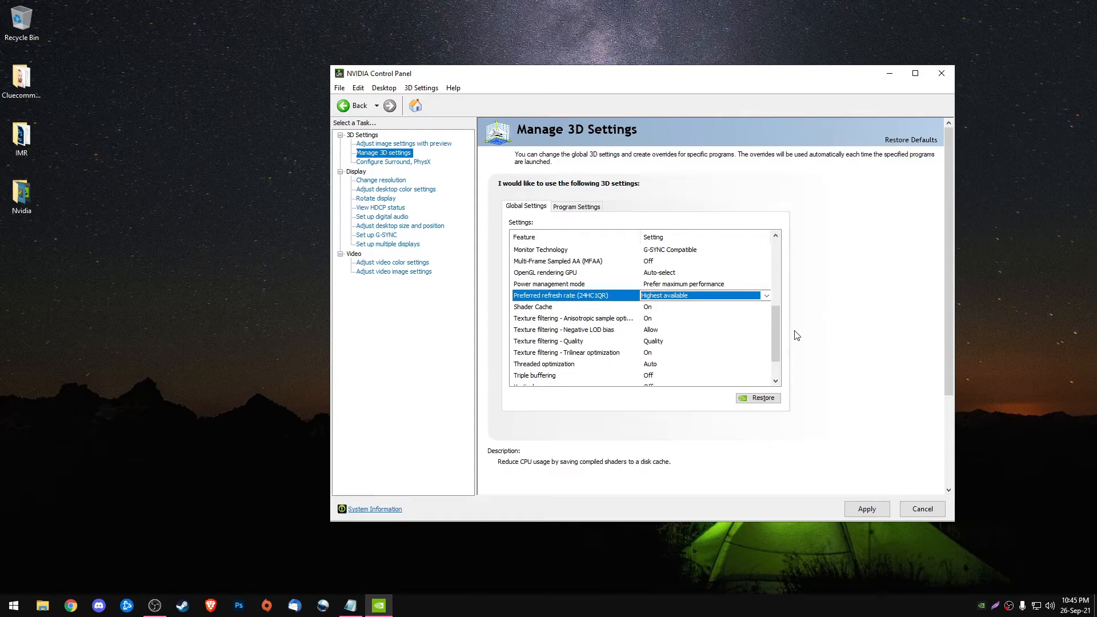
- Set Texture filtering - Quality to High performance and apply the global 3D settings
{"action": "scroll", "coordinate": [775, 344], "scroll_direction": "down", "scroll_amount": 1}
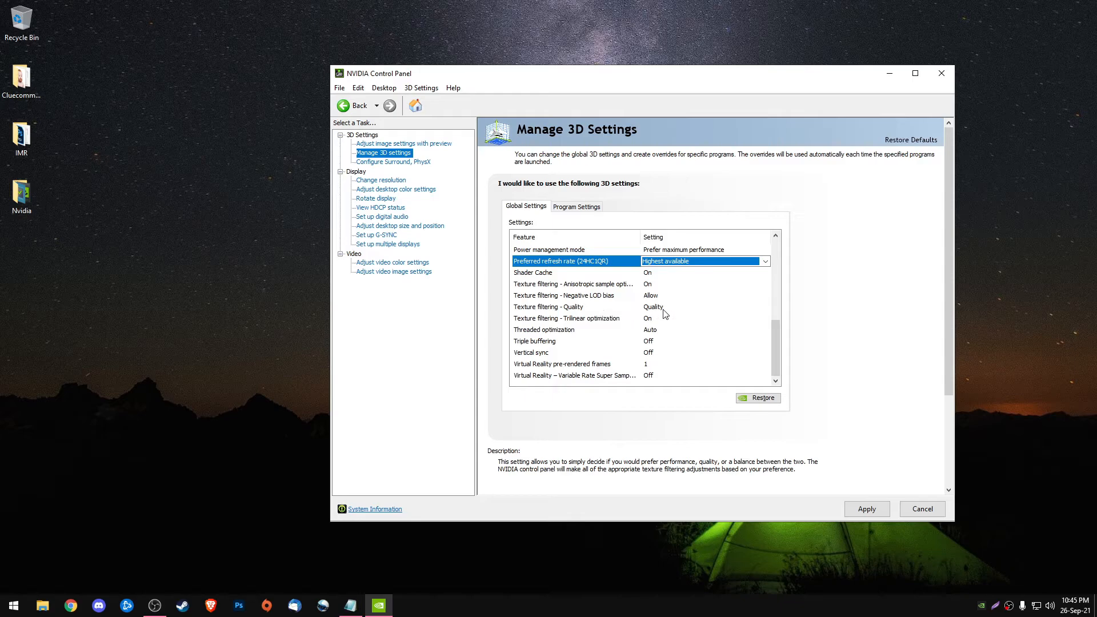
{"action": "left_click", "coordinate": [663, 309]}
{"action": "left_click", "coordinate": [663, 309]}
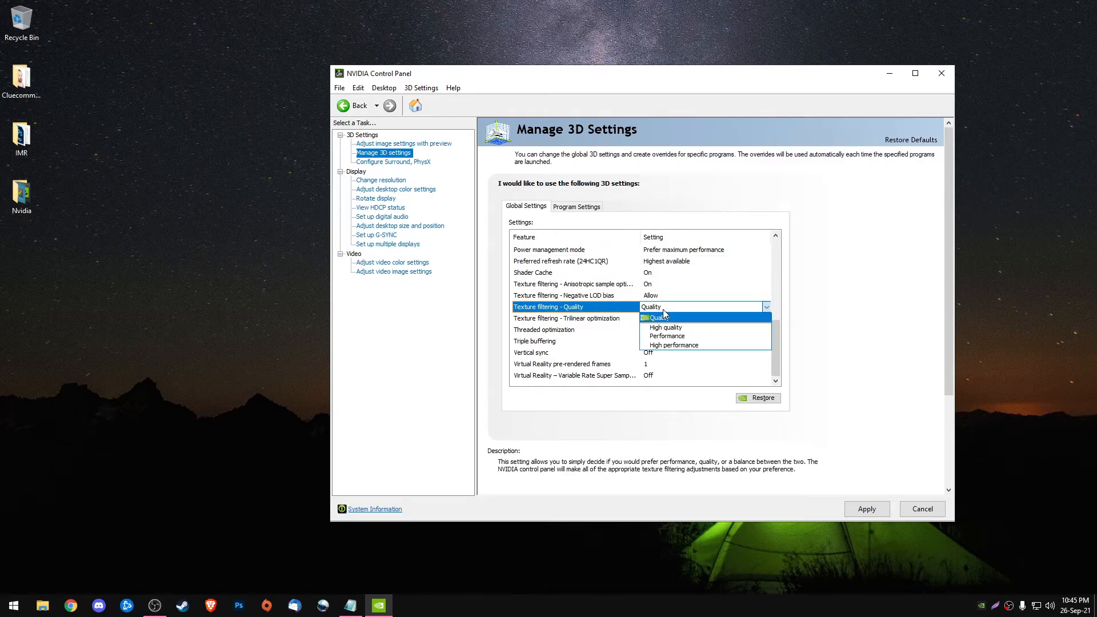
{"action": "left_click", "coordinate": [672, 345]}
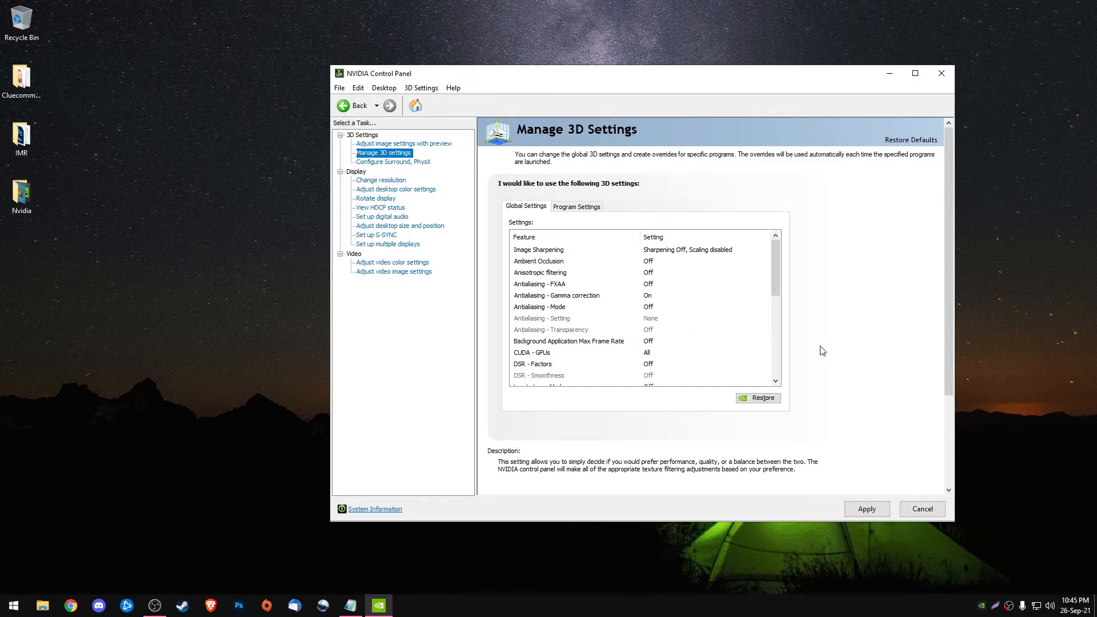
{"action": "scroll", "coordinate": [780, 305], "scroll_direction": "down", "scroll_amount": 2}
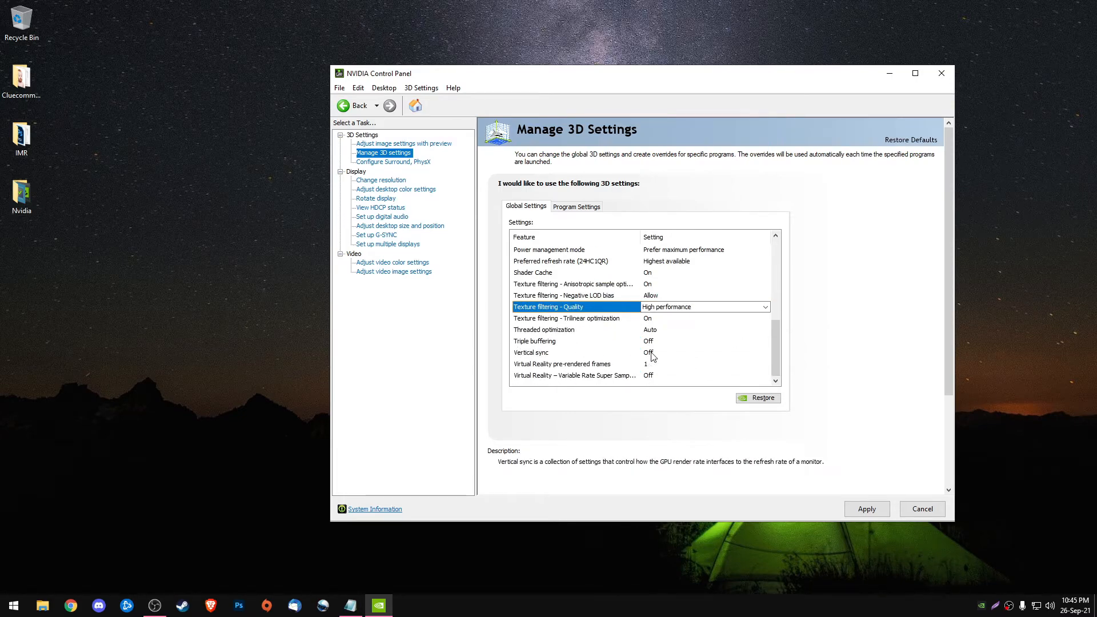
{"action": "left_click", "coordinate": [866, 508]}
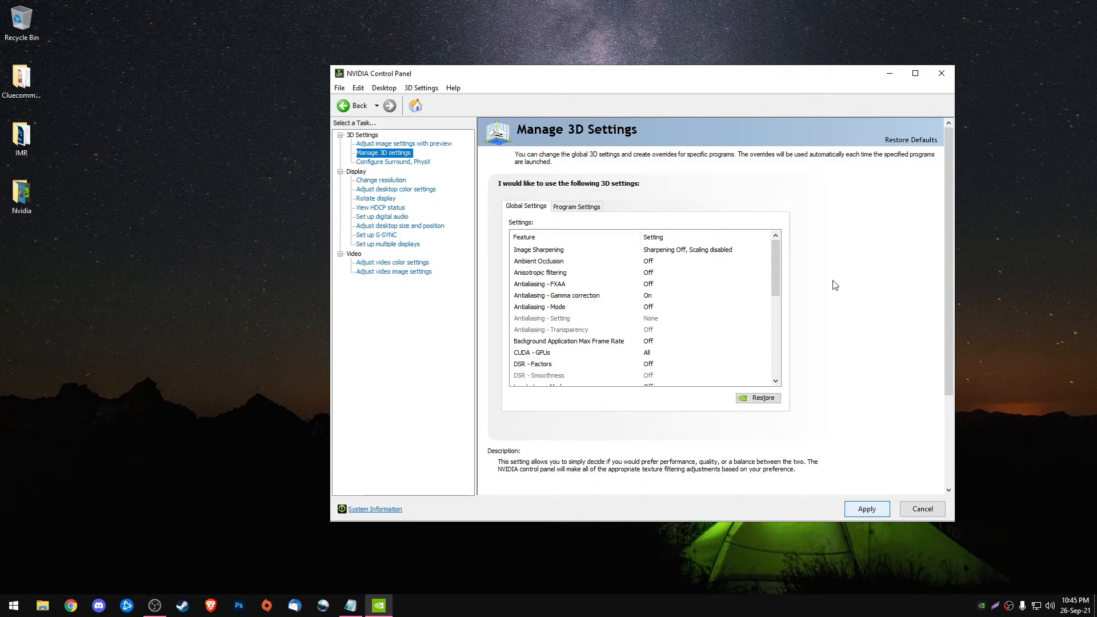
- Assign NVIDIA GeForce RTX 2060 as the PhysX processor and apply the change
{"action": "left_click", "coordinate": [400, 162]}
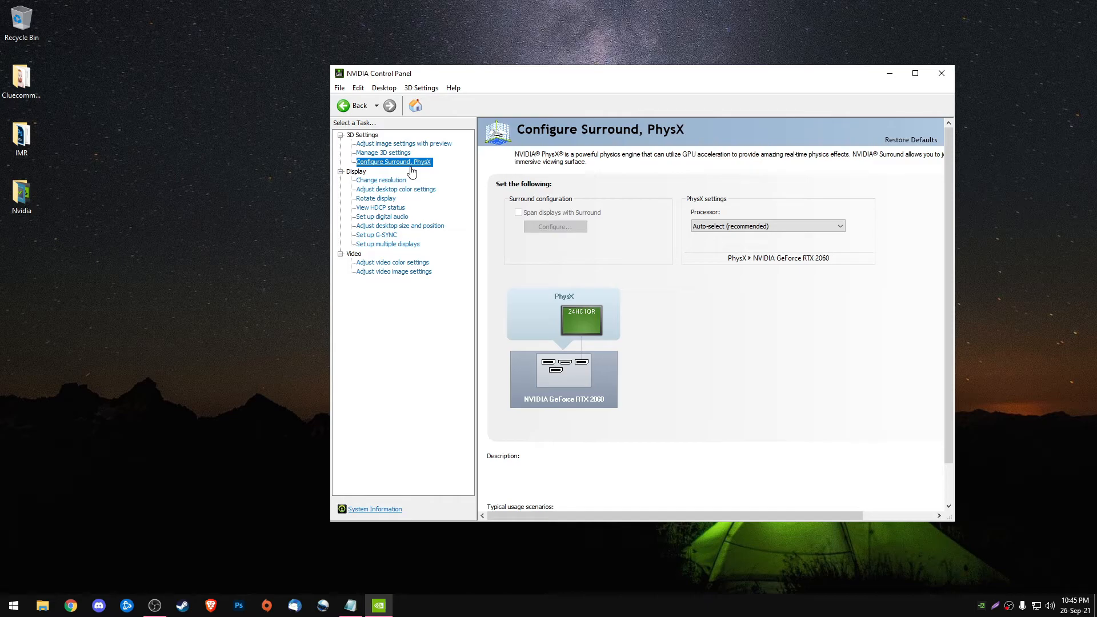
{"action": "left_click", "coordinate": [755, 226]}
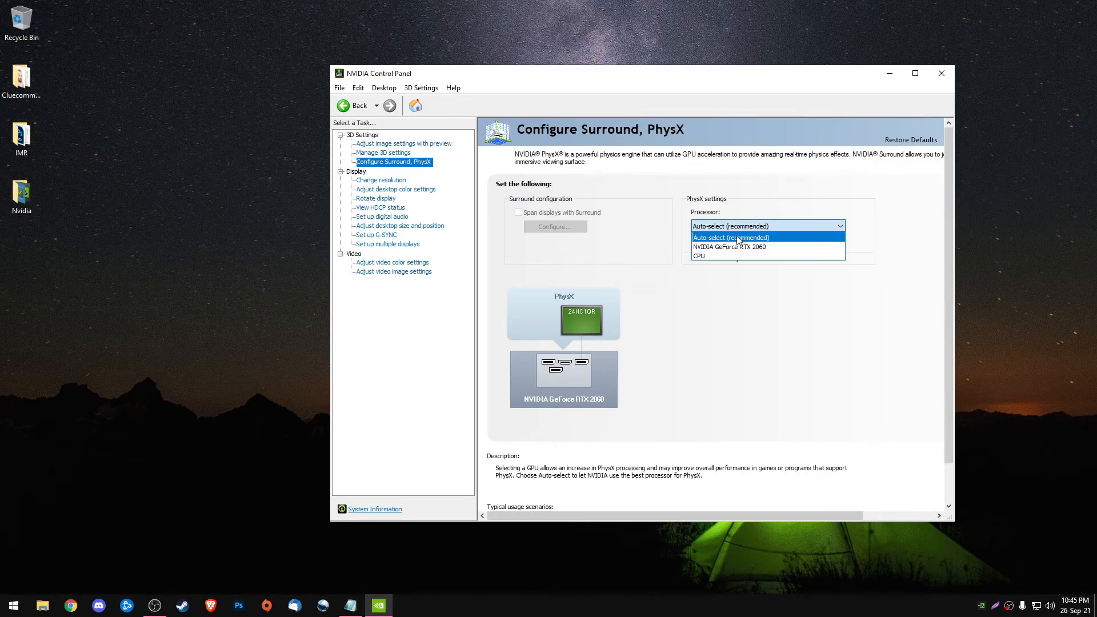
{"action": "left_click", "coordinate": [725, 246]}
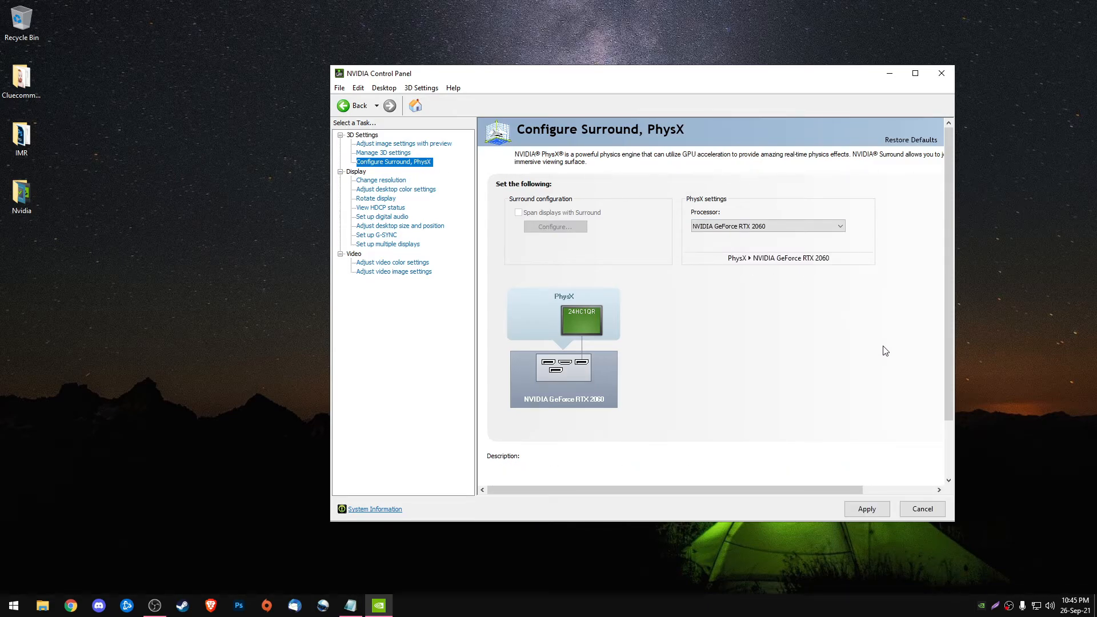
{"action": "left_click", "coordinate": [867, 509]}
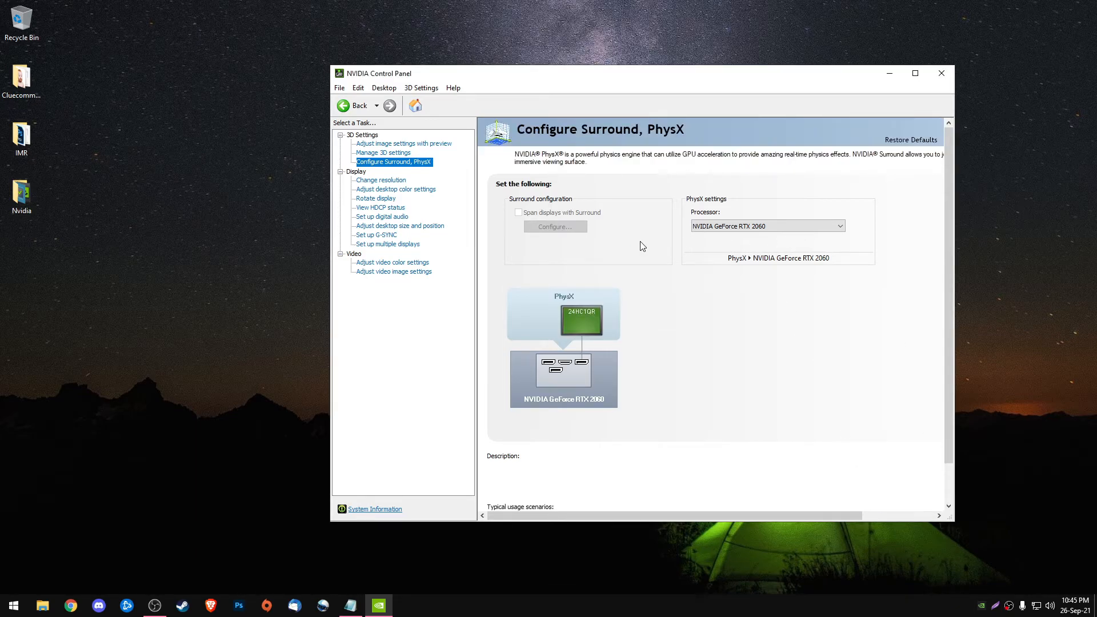
- Switch the display's resolution settings to Use NVIDIA color settings with Full output dynamic range, and apply them
{"action": "left_click", "coordinate": [381, 180]}
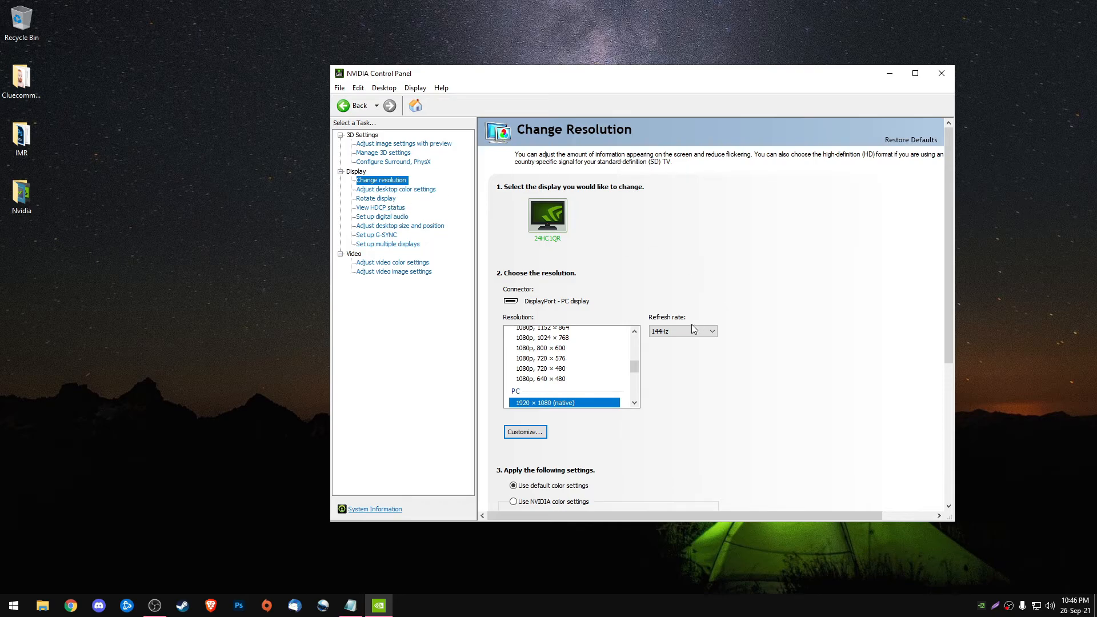
{"action": "scroll", "coordinate": [790, 377], "scroll_direction": "down", "scroll_amount": 1}
{"action": "scroll", "coordinate": [663, 343], "scroll_direction": "down", "scroll_amount": 1}
{"action": "scroll", "coordinate": [752, 329], "scroll_direction": "down", "scroll_amount": 1}
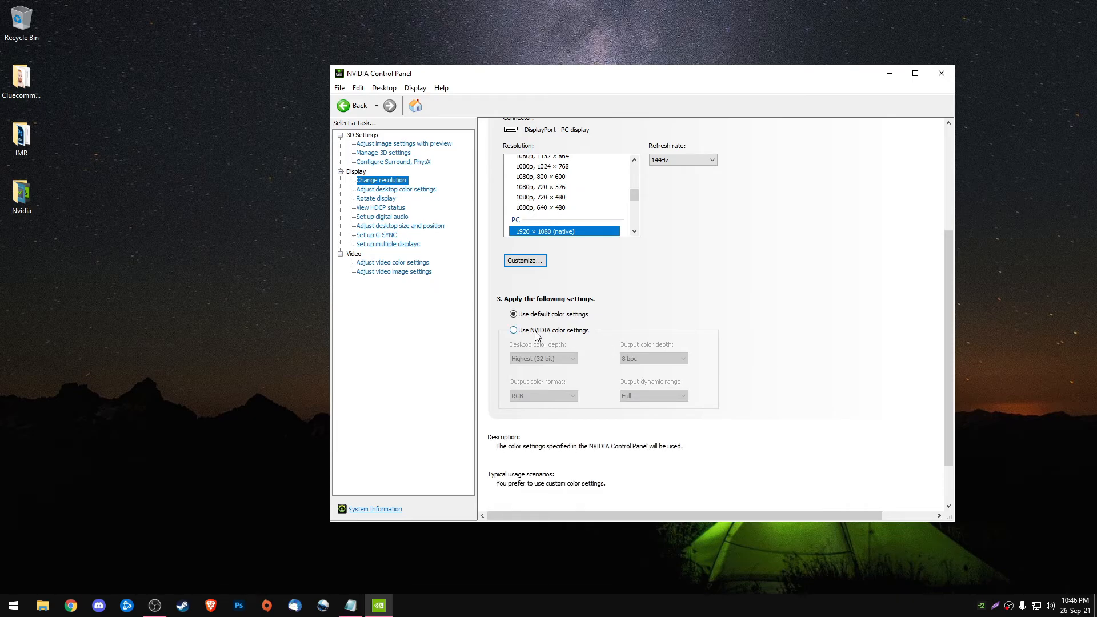
{"action": "left_click", "coordinate": [514, 330]}
{"action": "left_click", "coordinate": [668, 395]}
{"action": "left_click", "coordinate": [667, 407]}
{"action": "mouse_move", "coordinate": [525, 335]}
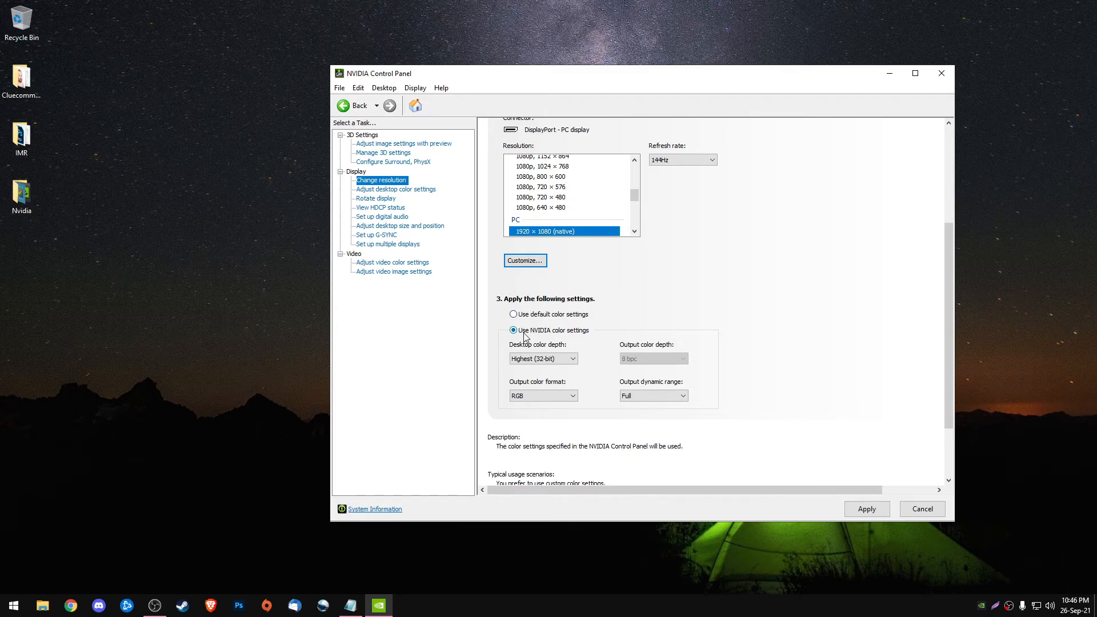
{"action": "left_click", "coordinate": [872, 511]}
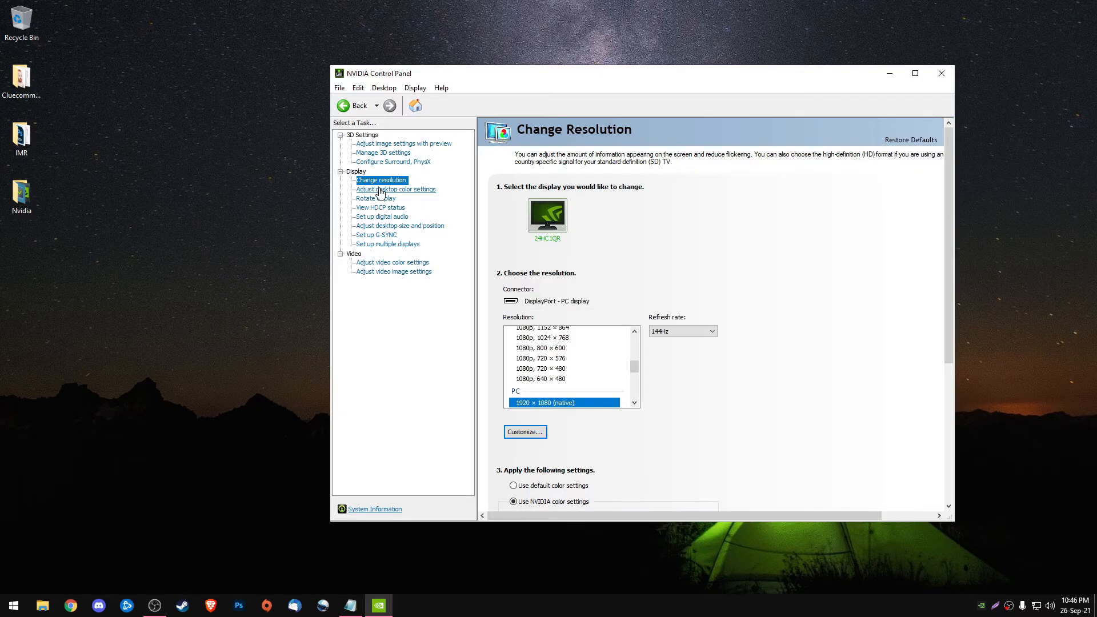
- Raise Digital vibrance slightly in the desktop color settings and view the multiple displays setup
{"action": "left_click", "coordinate": [380, 192]}
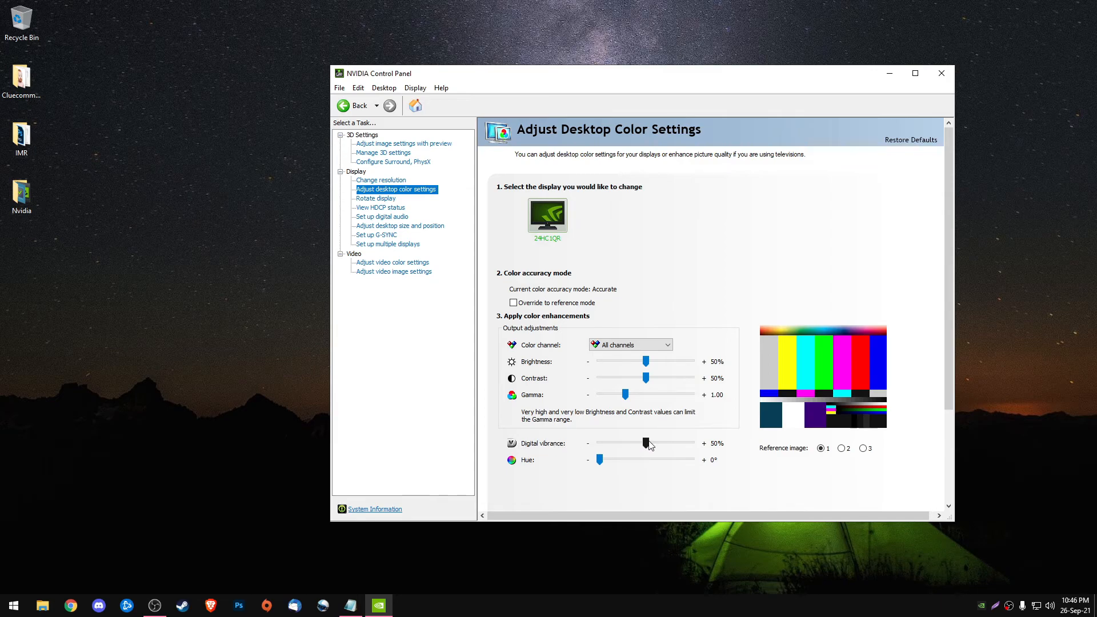
{"action": "left_click_drag", "start_coordinate": [646, 446], "coordinate": [655, 445]}
{"action": "left_click", "coordinate": [389, 246]}
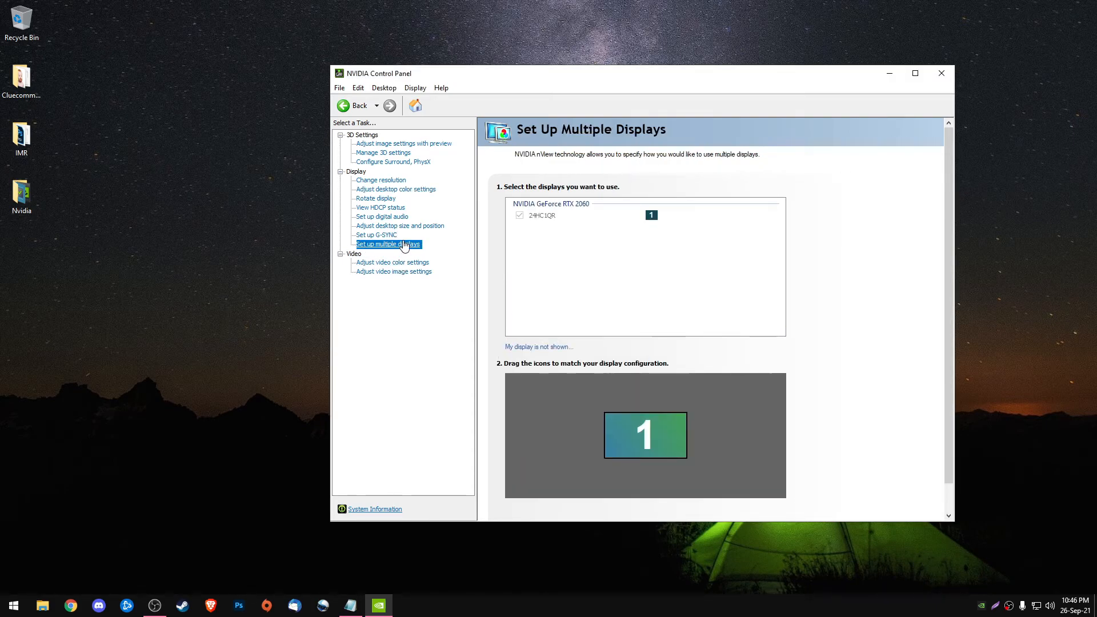
- Use the NVIDIA settings for video color adjustments with the dynamic range at Full (0-255)
{"action": "left_click", "coordinate": [399, 263]}
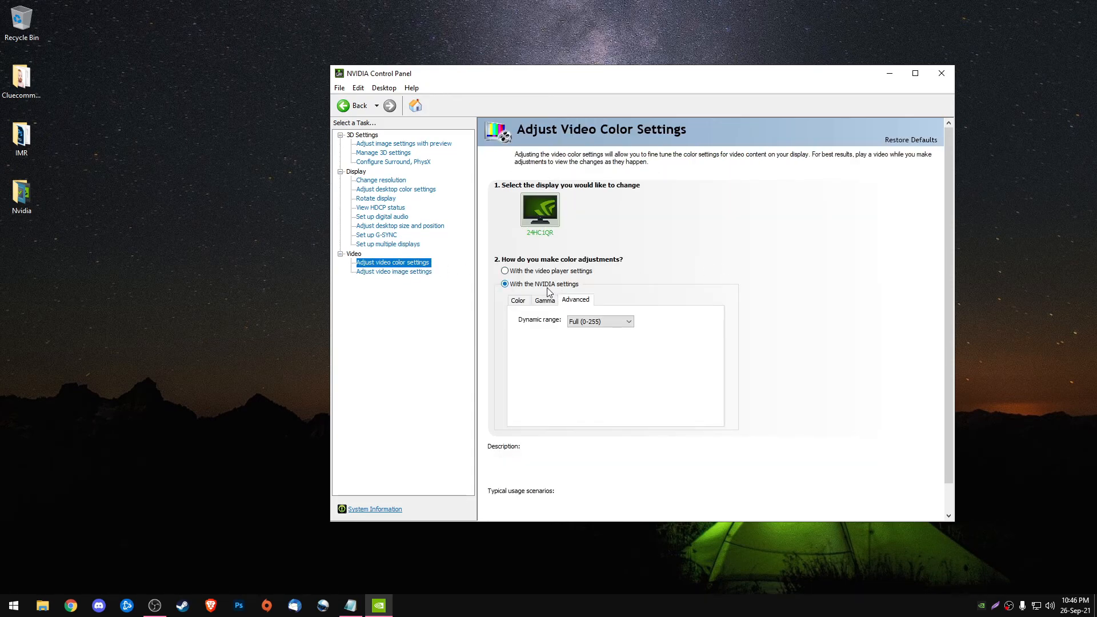
{"action": "mouse_move", "coordinate": [542, 286]}
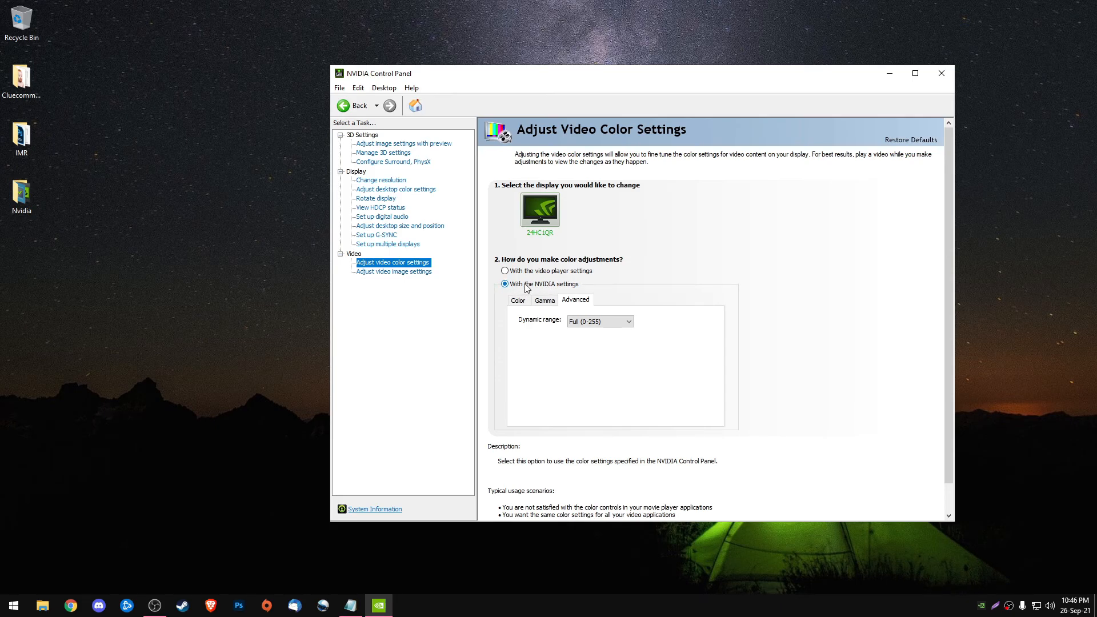
{"action": "left_click", "coordinate": [597, 322]}
{"action": "left_click", "coordinate": [589, 339]}
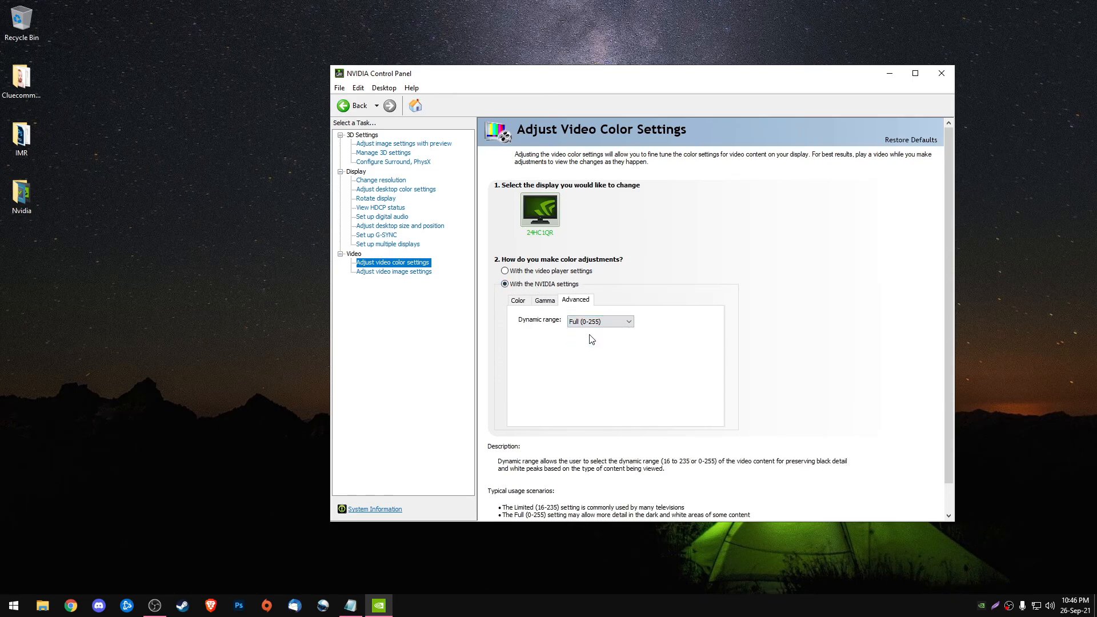
- Review the video color tabs, the video image settings and the image settings preview page
{"action": "left_click", "coordinate": [518, 299]}
{"action": "left_click", "coordinate": [575, 299]}
{"action": "left_click", "coordinate": [403, 271]}
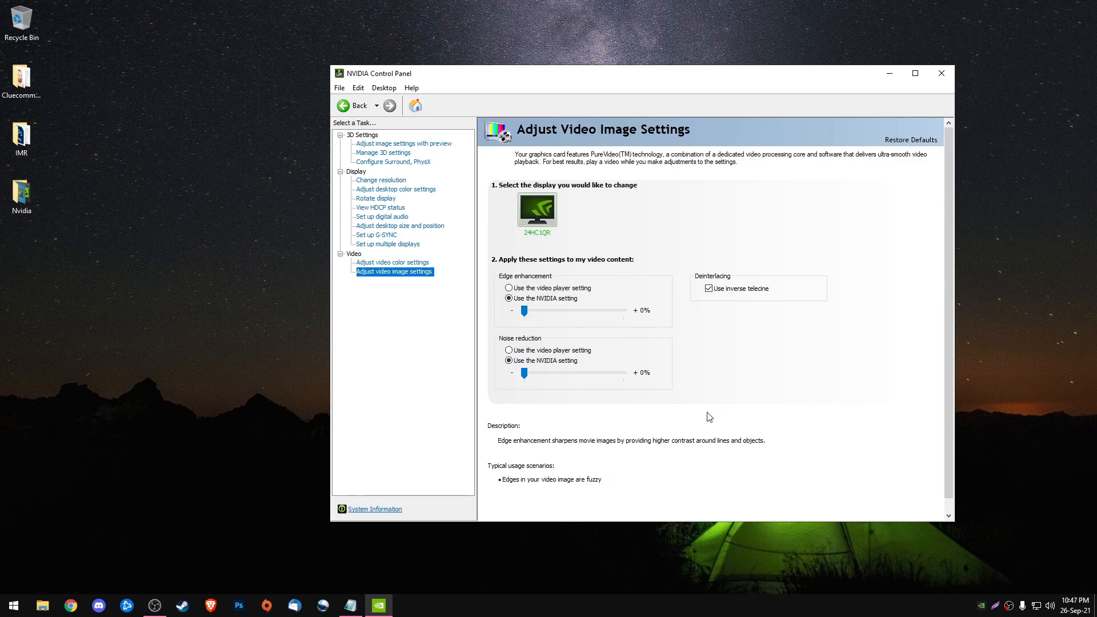
{"action": "left_click", "coordinate": [416, 105]}
{"action": "left_click", "coordinate": [371, 144]}
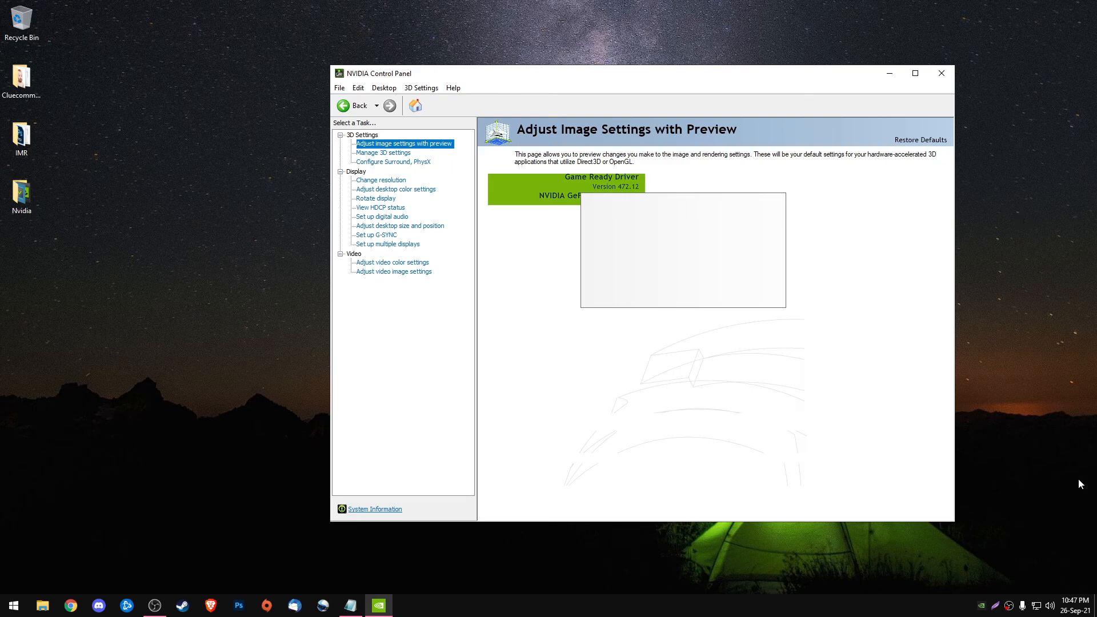
- Close the NVIDIA Control Panel and refresh the desktop
{"action": "left_click", "coordinate": [941, 73]}
{"action": "right_click", "coordinate": [467, 184]}
{"action": "left_click", "coordinate": [500, 219]}
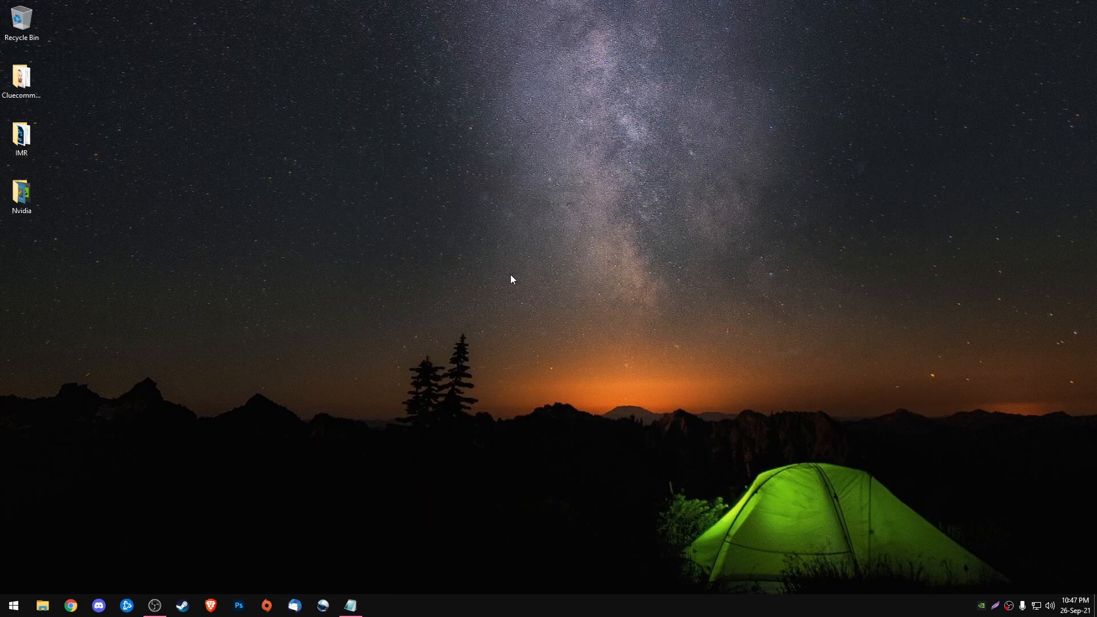
- Check in Task Manager which NVIDIA background processes are running, and close it when finished
{"action": "right_click", "coordinate": [514, 605]}
{"action": "left_click", "coordinate": [549, 562]}
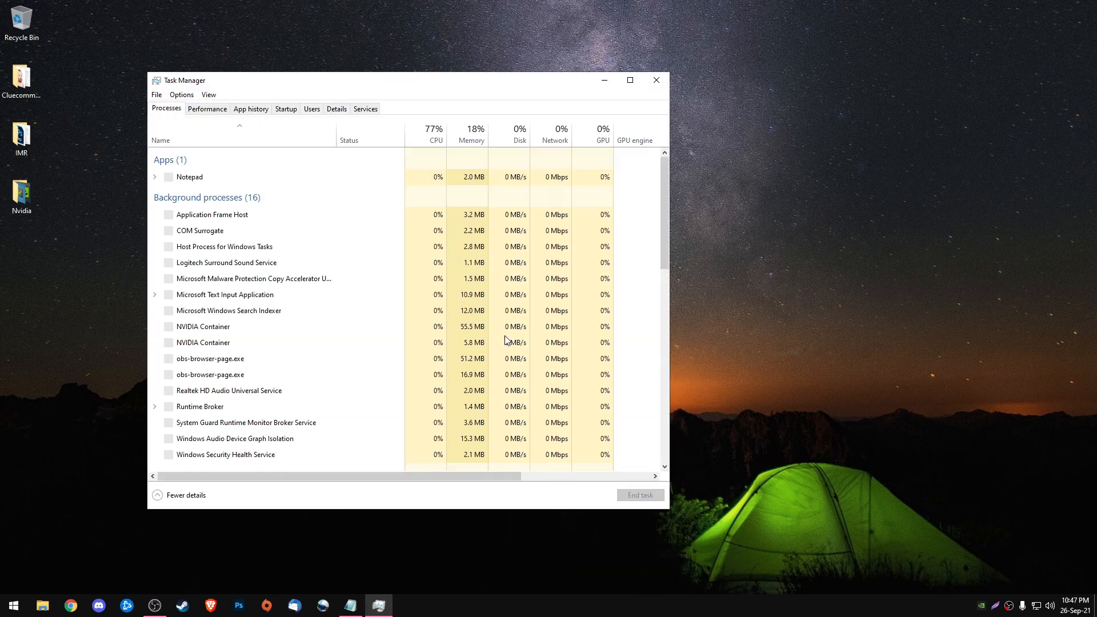
{"action": "scroll", "coordinate": [342, 403], "scroll_direction": "down", "scroll_amount": 1}
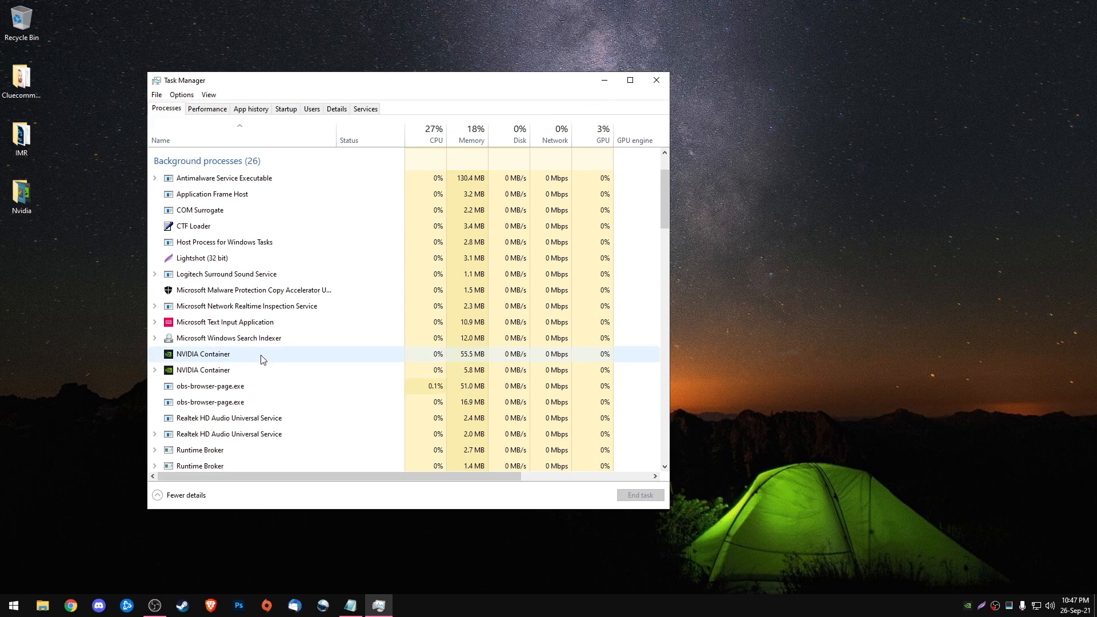
{"action": "scroll", "coordinate": [263, 355], "scroll_direction": "up", "scroll_amount": 1}
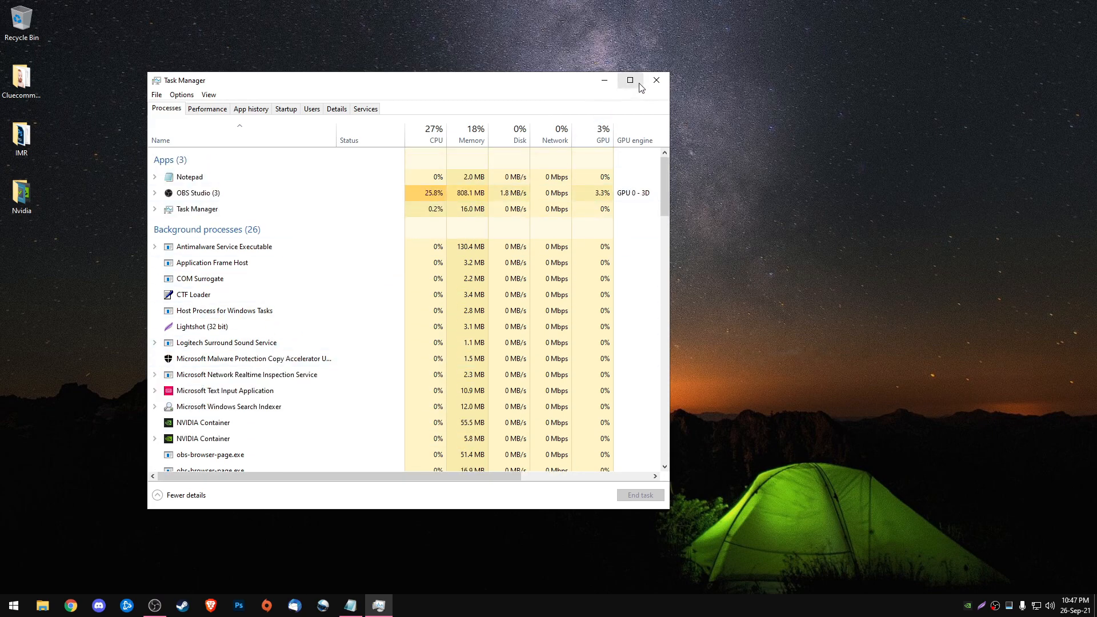
{"action": "left_click", "coordinate": [655, 80]}
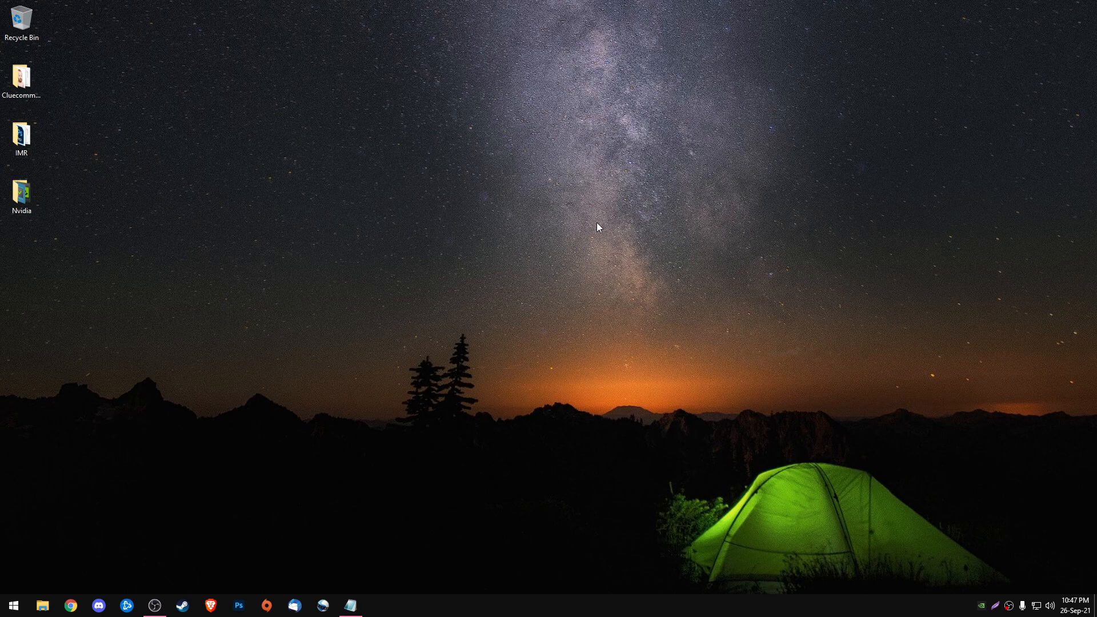